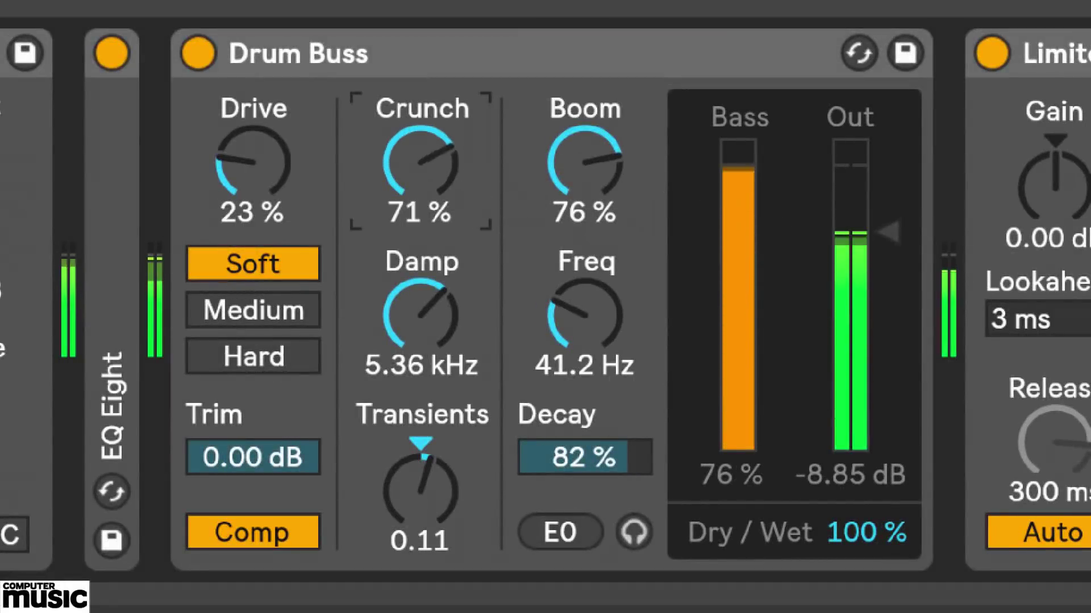
# - Adjust Drive, output and Crunch, then insert a Drum Buss between EQ Eight and Limiter on the 808 Kick
pyautogui.moveTo(253, 163); pyautogui.dragTo(287, 149)
pyautogui.moveTo(888, 231); pyautogui.dragTo(887, 241)
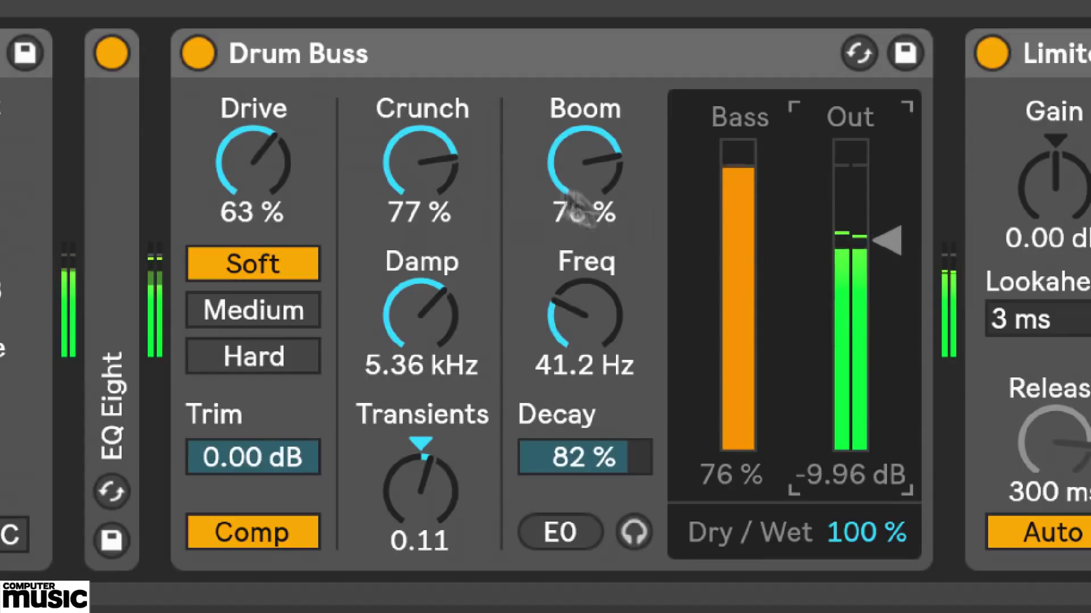
pyautogui.moveTo(420, 162); pyautogui.dragTo(421, 173)
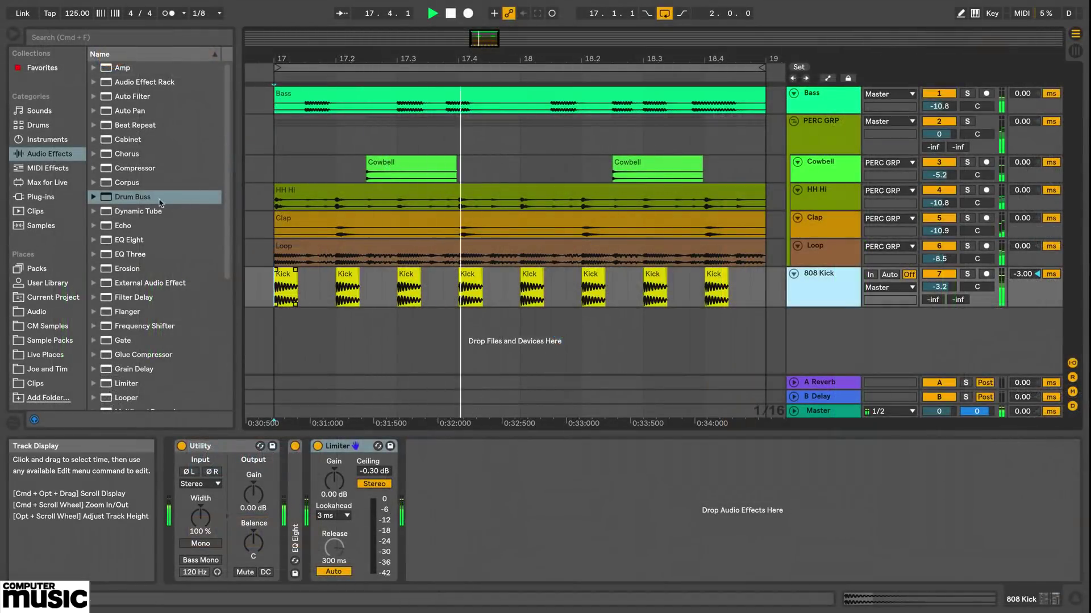
pyautogui.click(134, 197)
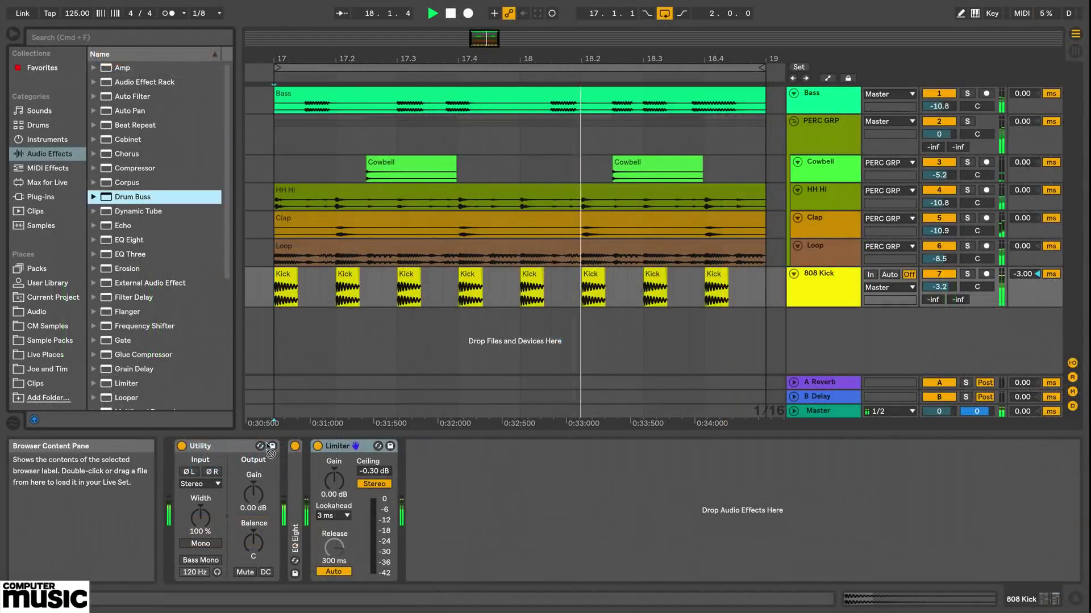
pyautogui.moveTo(270, 452); pyautogui.dragTo(306, 514)
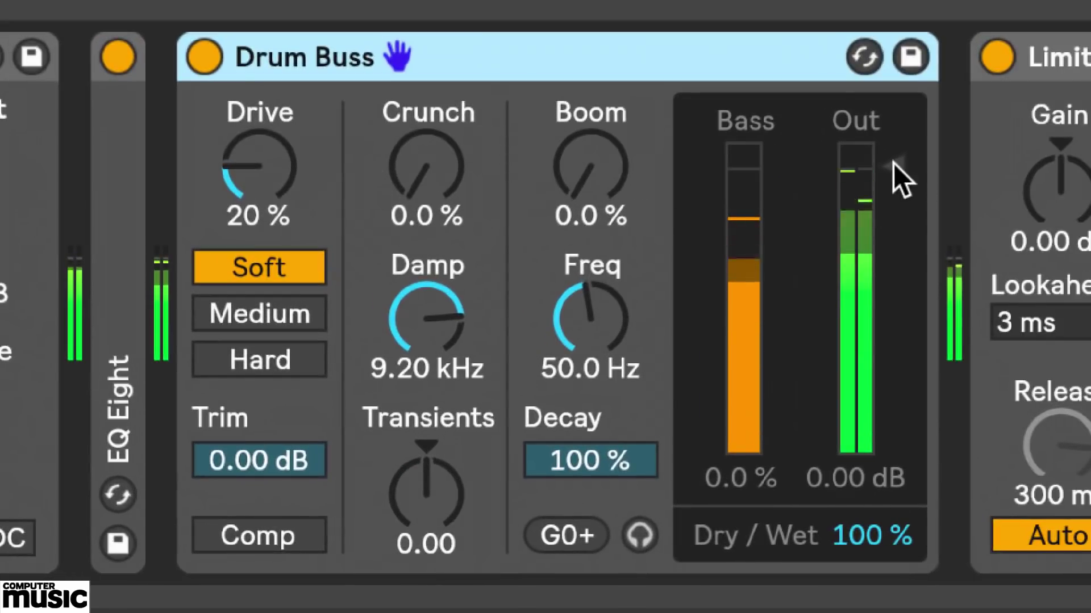
# - Lower the Drum Buss output to -6.26 dB, A/B-ing against the bypassed kick
pyautogui.moveTo(893, 165); pyautogui.dragTo(891, 213)
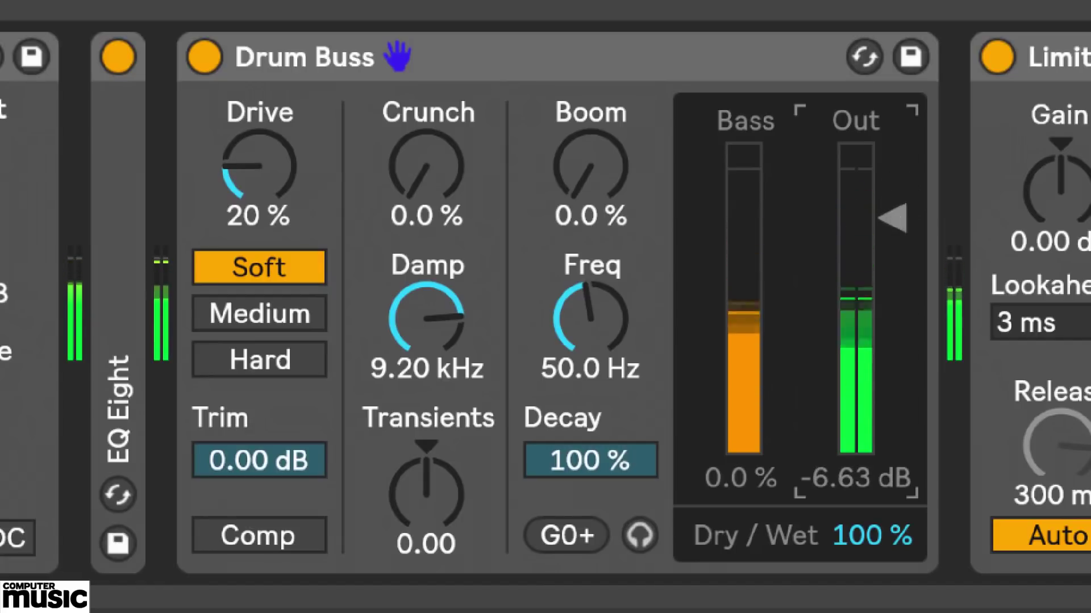
pyautogui.click(204, 57)
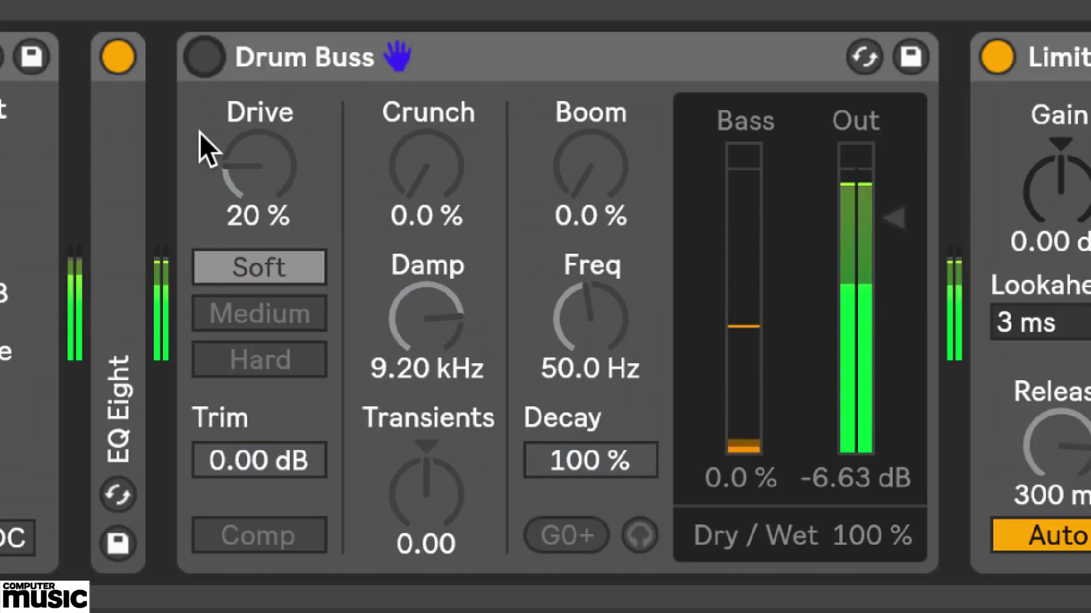
pyautogui.click(203, 64)
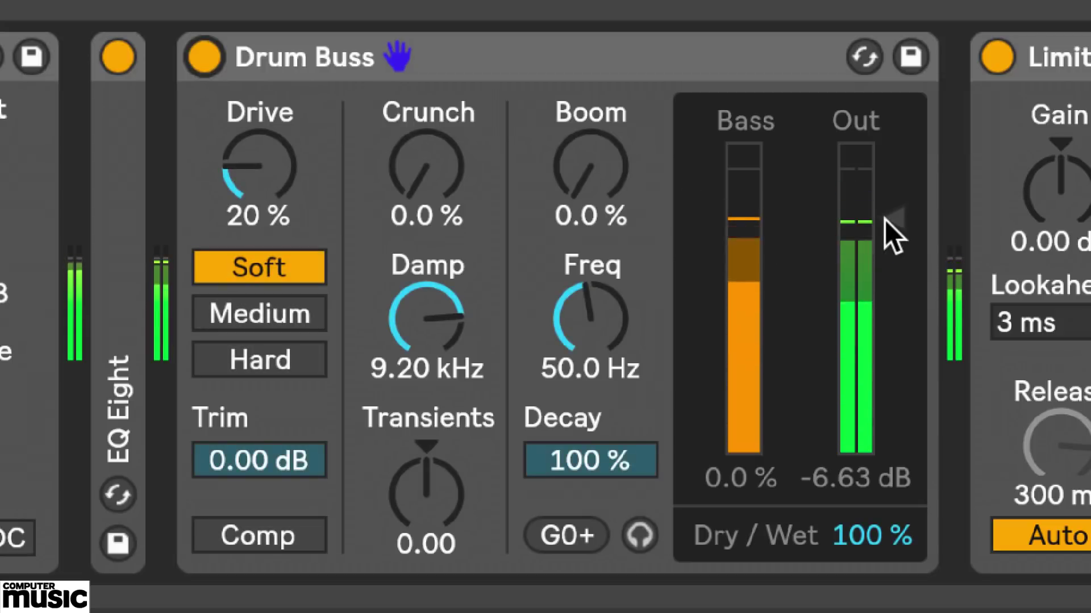
pyautogui.moveTo(884, 220); pyautogui.dragTo(884, 216)
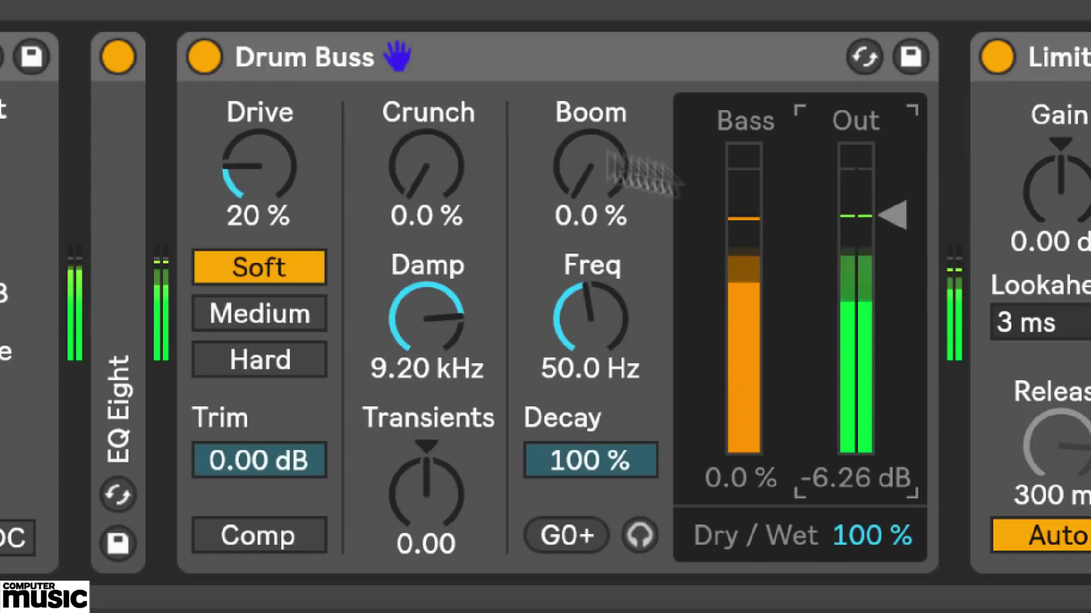
pyautogui.click(217, 59)
pyautogui.click(213, 61)
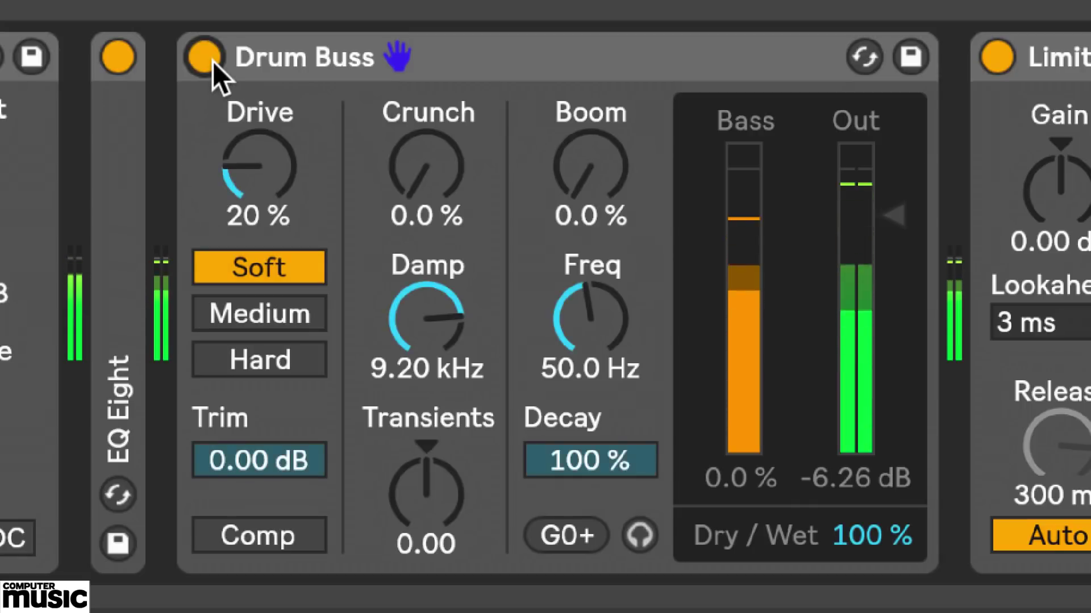
# - Nudge the Drum Buss output up slightly and compare it against bypass
pyautogui.moveTo(884, 220); pyautogui.dragTo(884, 215)
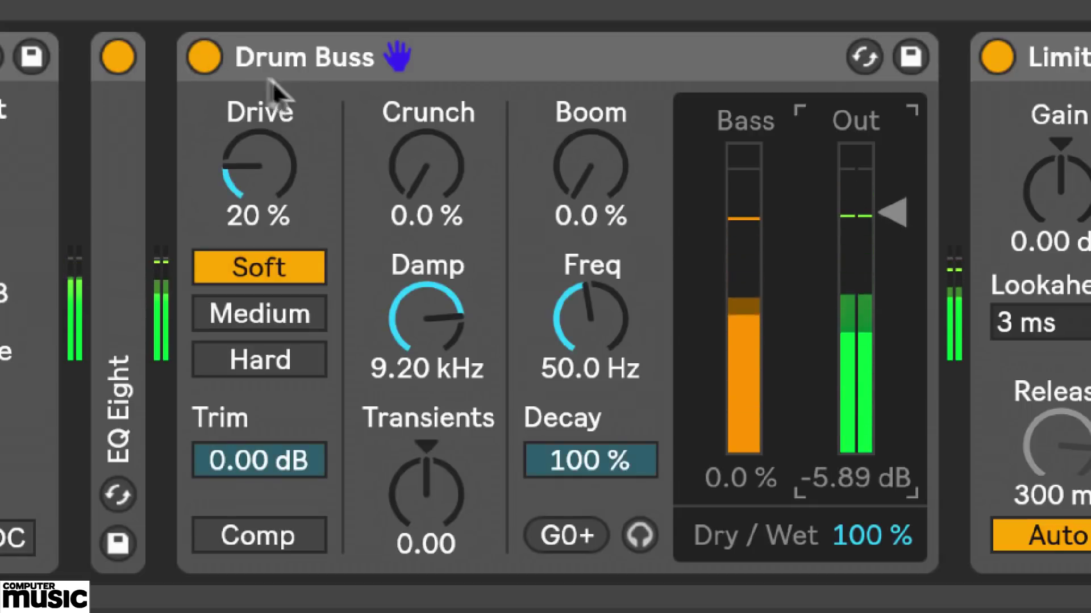
pyautogui.click(204, 57)
pyautogui.click(210, 52)
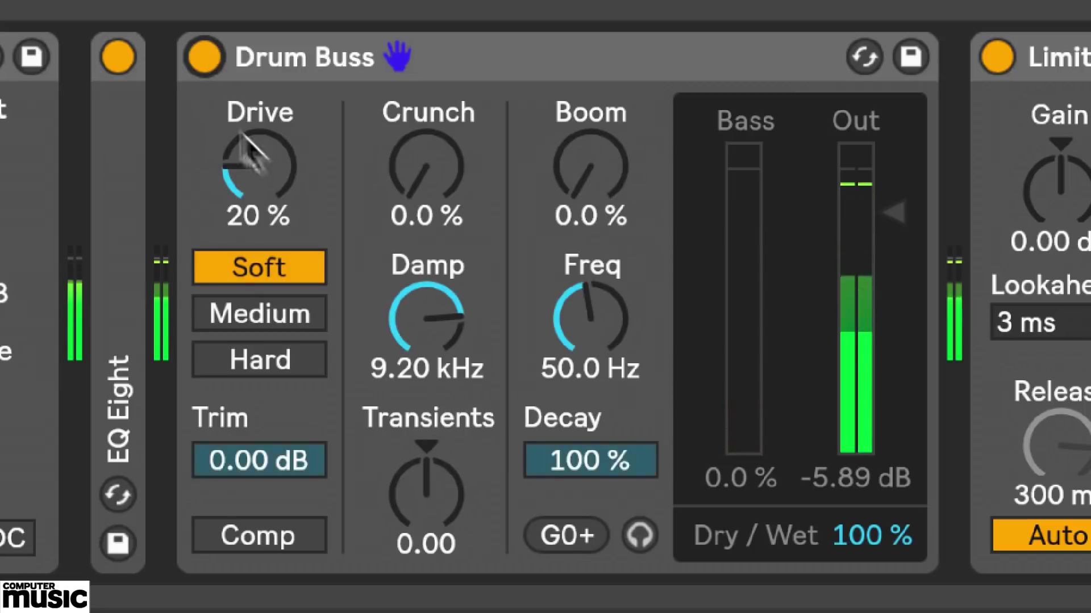
# - Engage Comp, raise the output to -5.52 dB and bypass the device for comparison
pyautogui.click(265, 535)
pyautogui.click(258, 535)
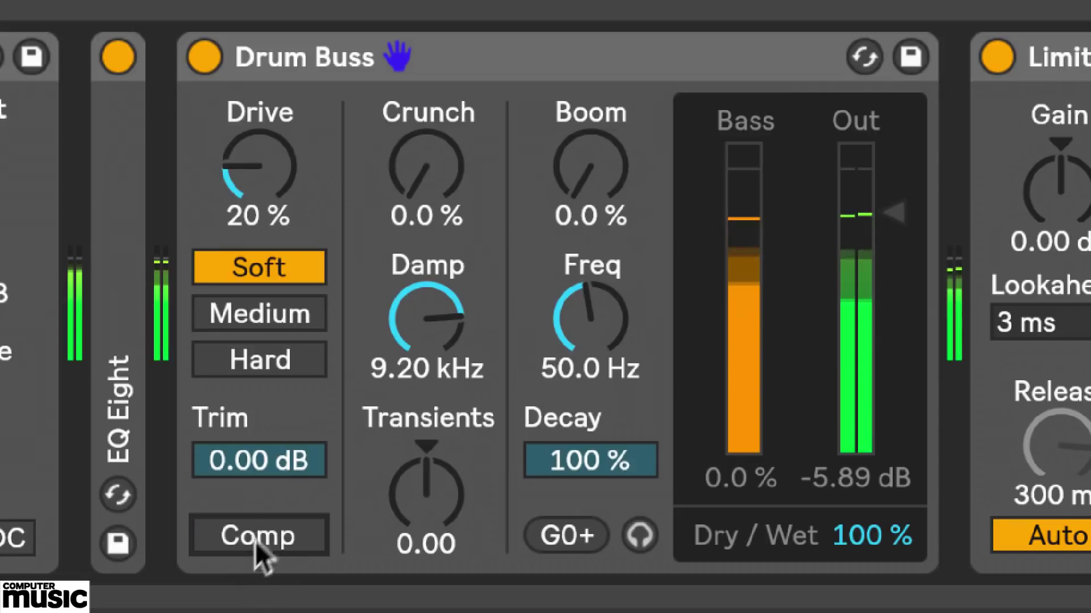
pyautogui.click(255, 539)
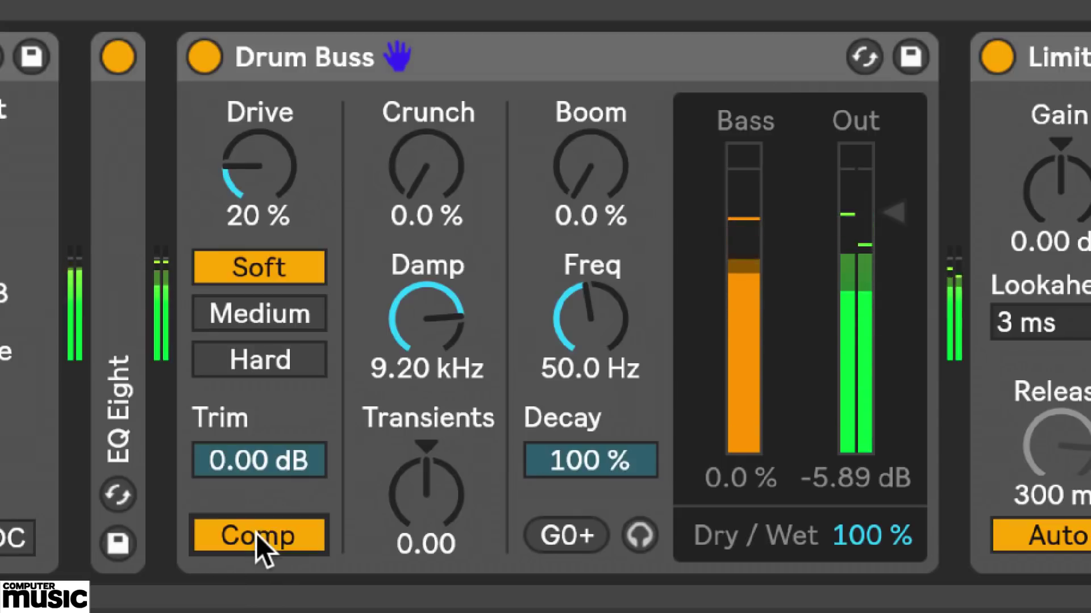
pyautogui.click(206, 56)
pyautogui.click(206, 57)
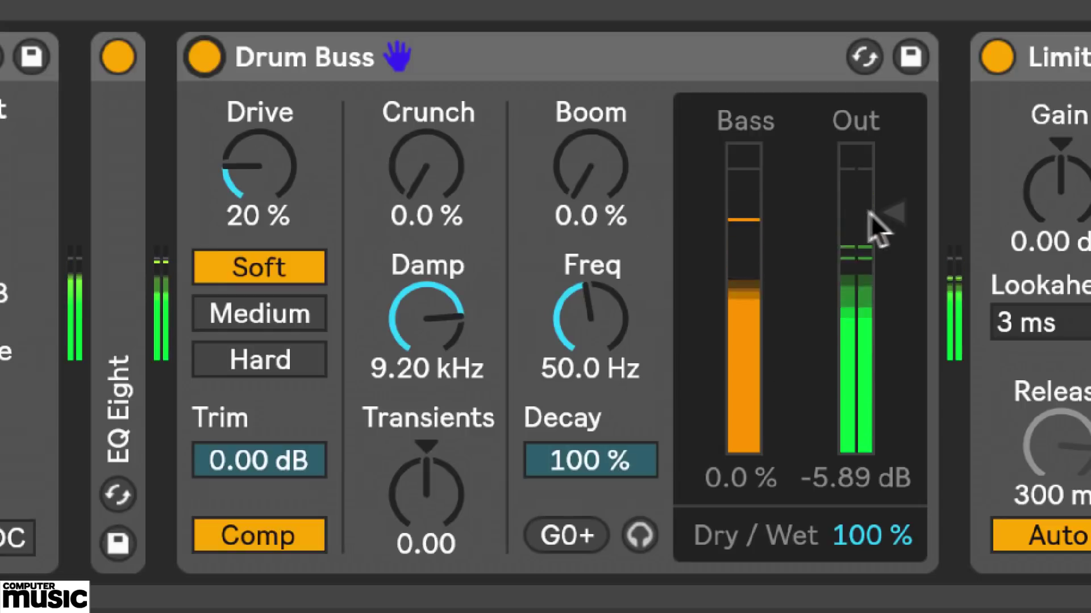
pyautogui.moveTo(871, 213); pyautogui.dragTo(871, 209)
pyautogui.click(203, 57)
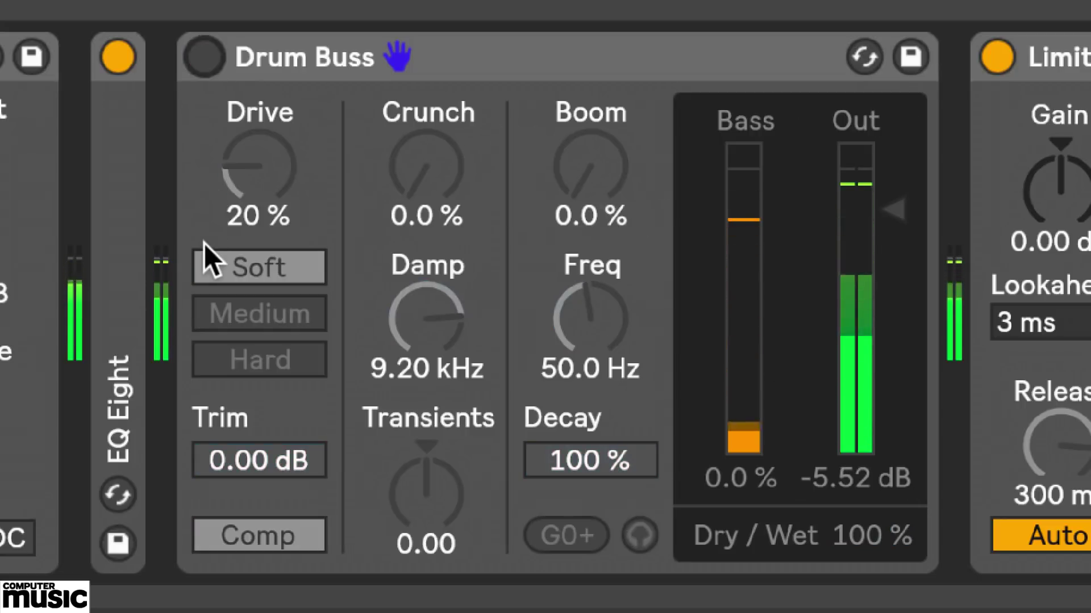
# - Raise Drive from 20% to about 60%, comparing with the dry kick via bypass
pyautogui.click(200, 57)
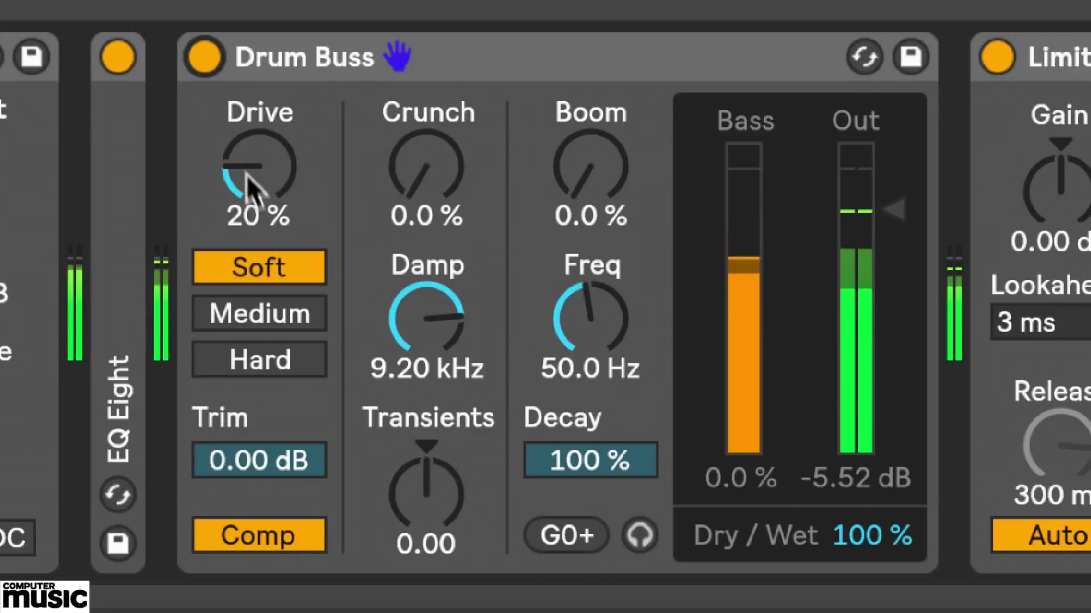
pyautogui.moveTo(263, 166); pyautogui.dragTo(262, 52)
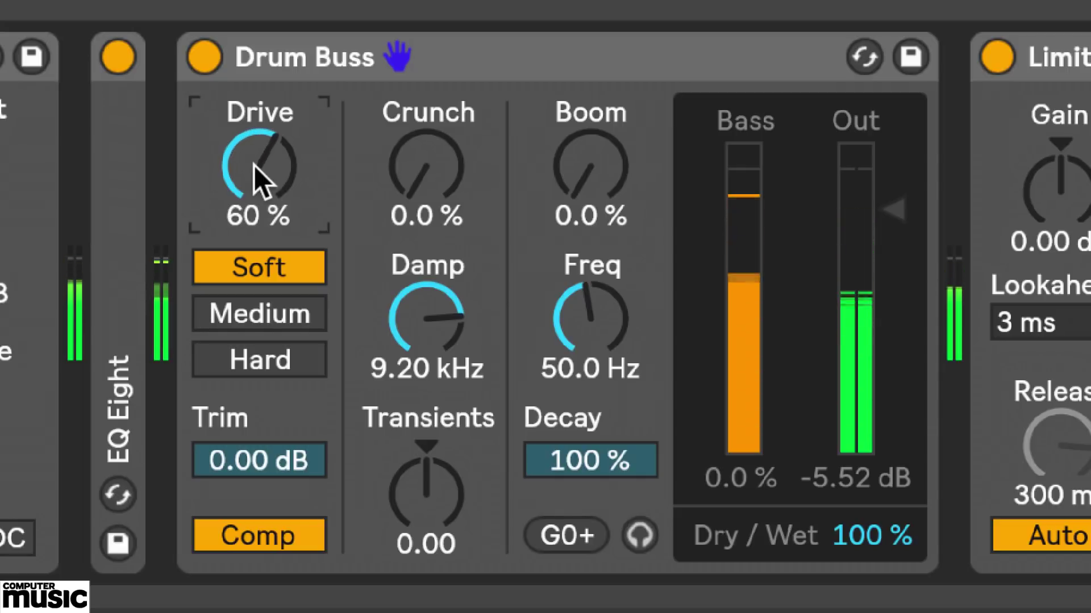
pyautogui.click(204, 57)
pyautogui.click(203, 55)
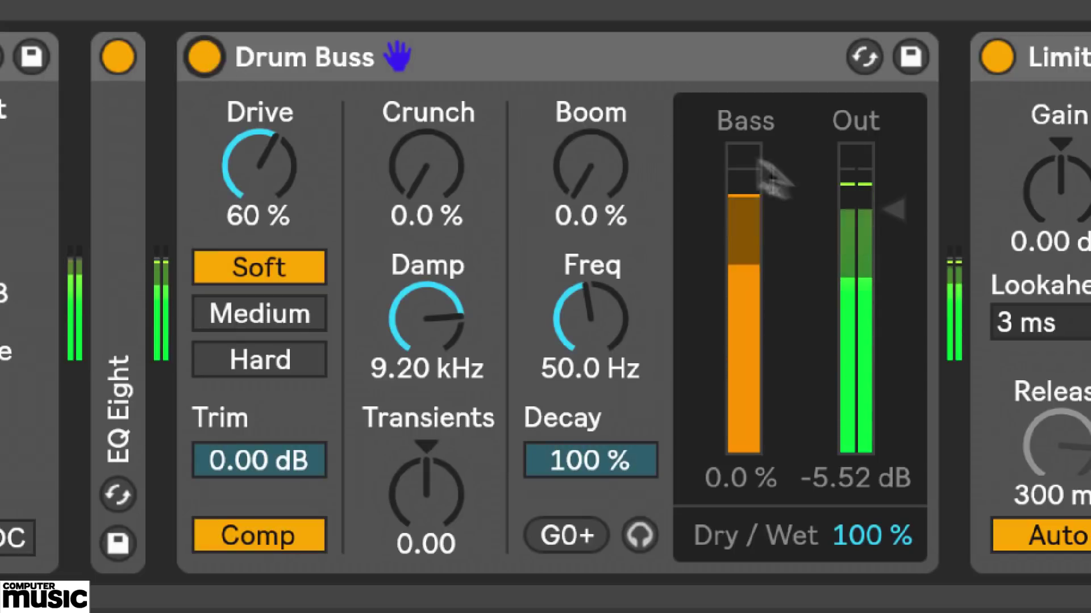
pyautogui.click(201, 61)
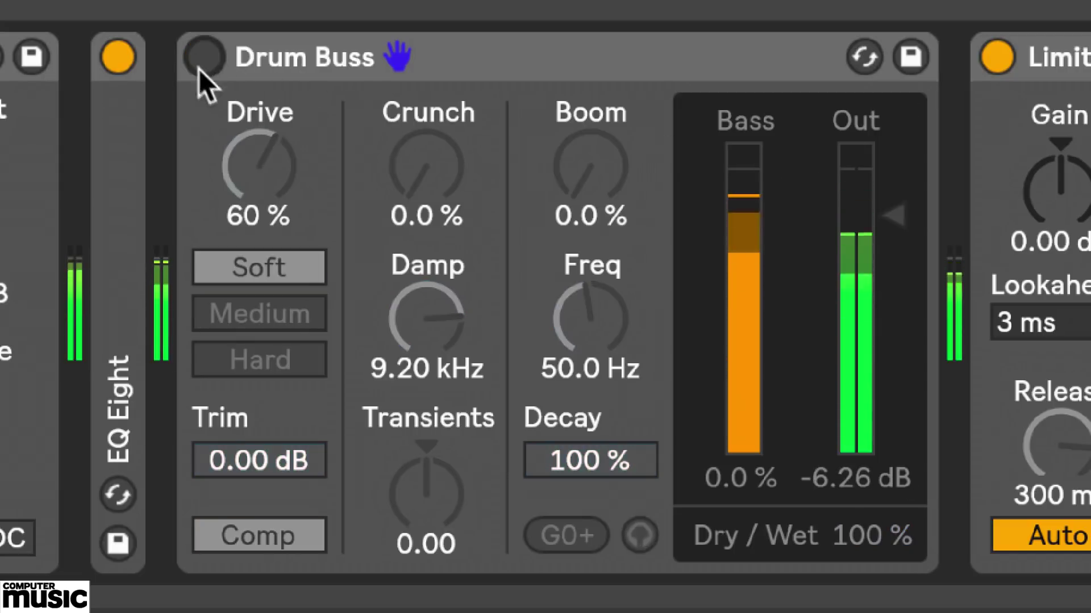
pyautogui.click(201, 55)
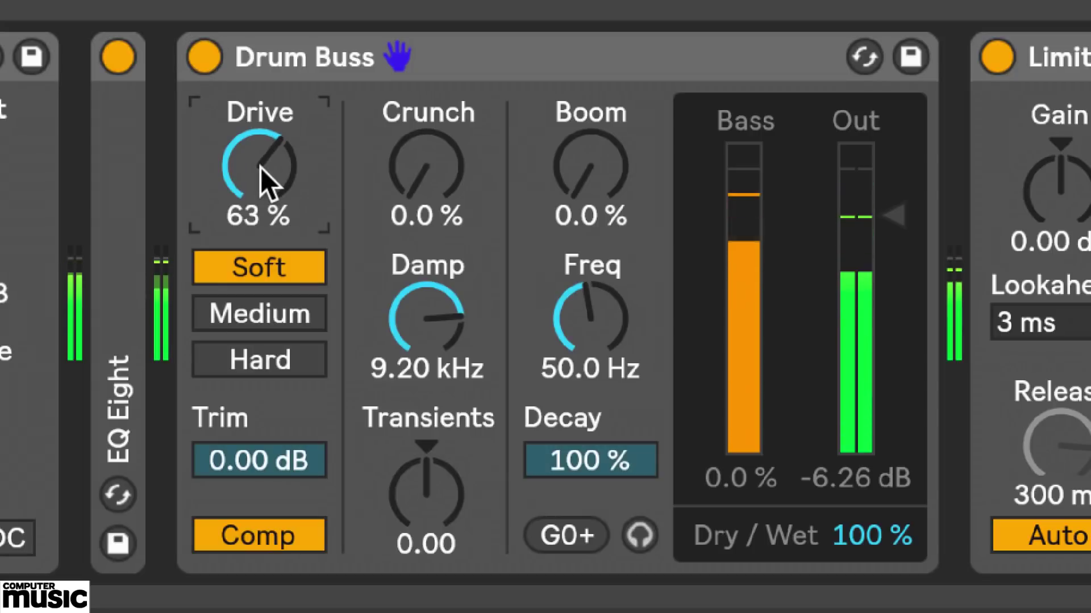
# - Push Drive to around 80% in Medium mode, A/B-ing against bypass
pyautogui.click(203, 56)
pyautogui.click(207, 59)
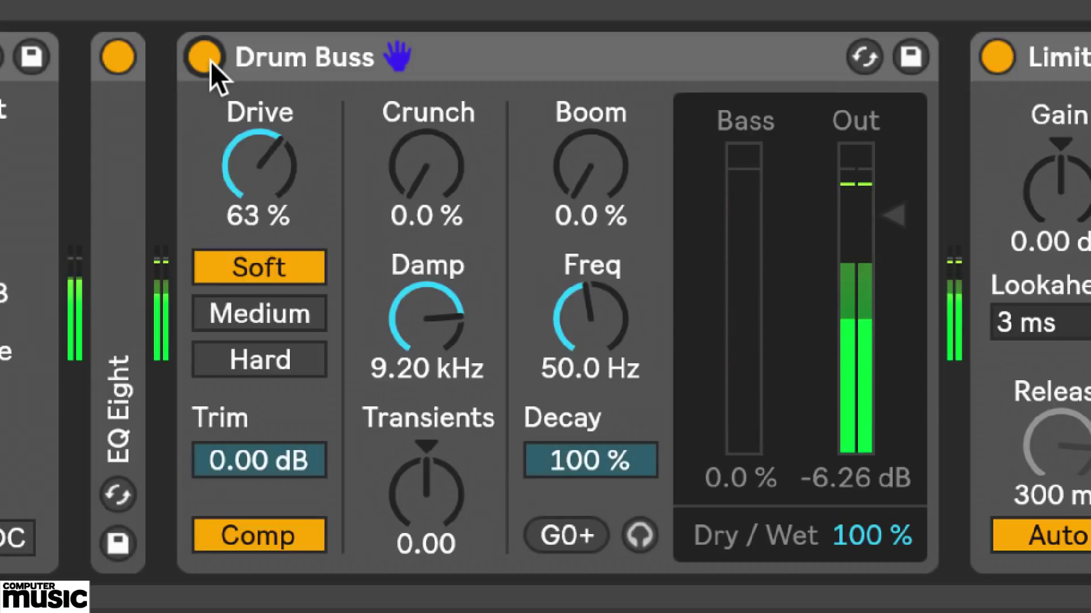
pyautogui.moveTo(261, 177); pyautogui.dragTo(258, 131)
pyautogui.click(280, 311)
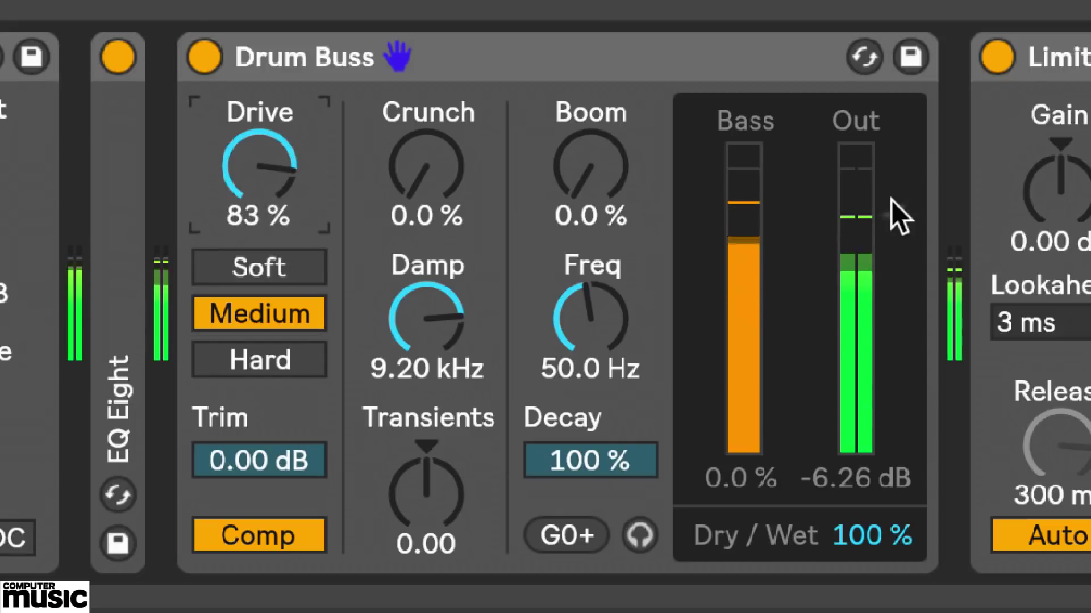
pyautogui.moveTo(891, 200); pyautogui.dragTo(890, 196)
pyautogui.click(205, 59)
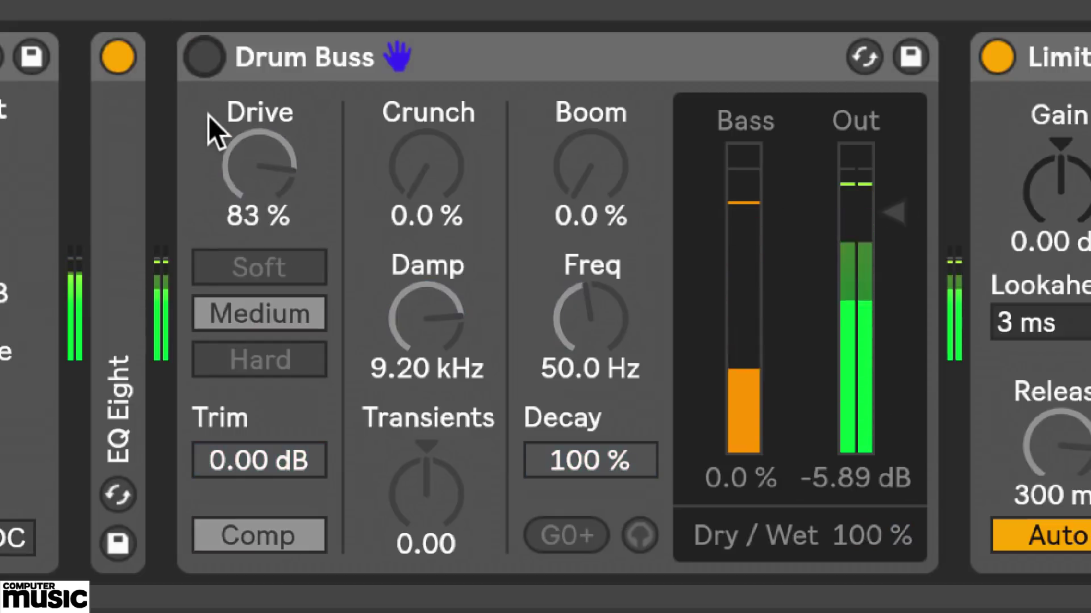
pyautogui.click(203, 55)
# - Switch to Hard mode, set output to -7.00 dB and lower Drive to 40%
pyautogui.moveTo(888, 209); pyautogui.dragTo(882, 213)
pyautogui.click(280, 364)
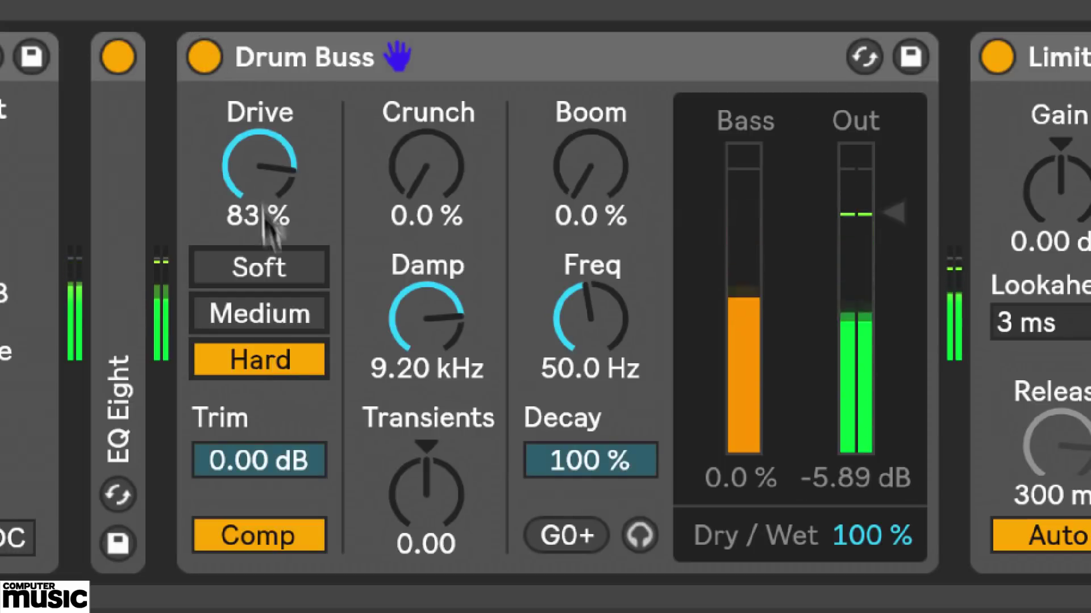
pyautogui.moveTo(273, 183); pyautogui.dragTo(273, 188)
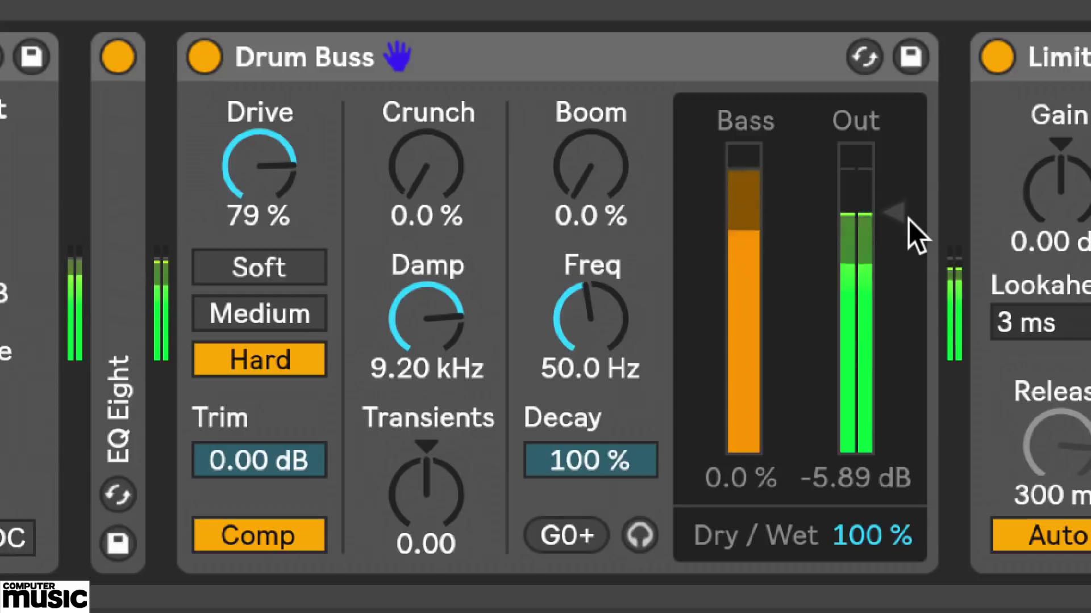
pyautogui.moveTo(908, 219); pyautogui.dragTo(908, 233)
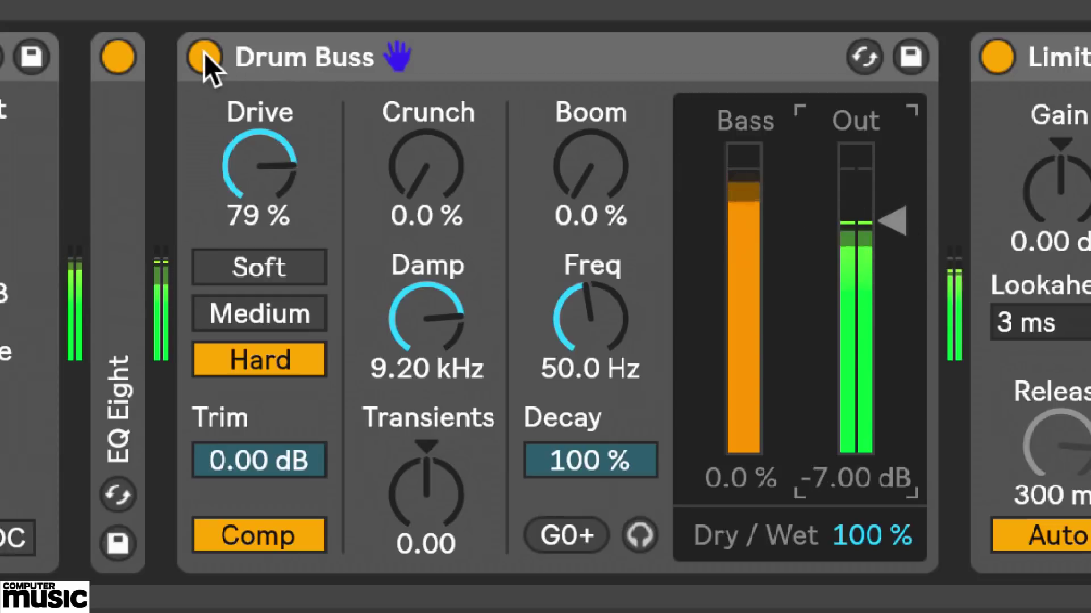
pyautogui.click(204, 55)
pyautogui.click(204, 55)
pyautogui.moveTo(248, 155); pyautogui.dragTo(249, 178)
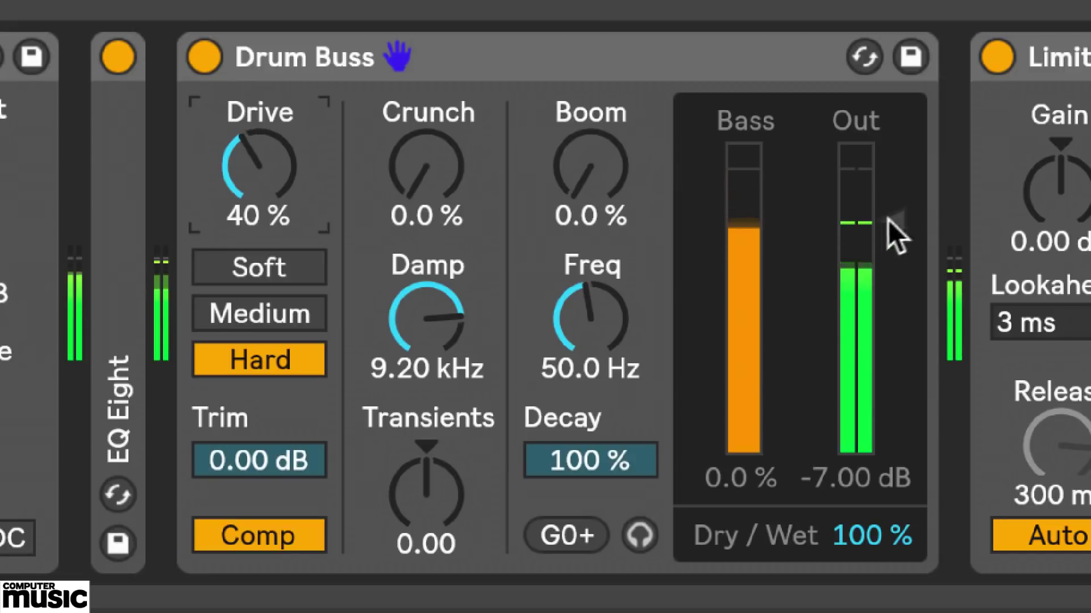
# - Set output to -7.37 dB and try Trim around -5.62 dB with Drive at 44%, comparing with bypass
pyautogui.moveTo(896, 236); pyautogui.dragTo(896, 242)
pyautogui.click(204, 56)
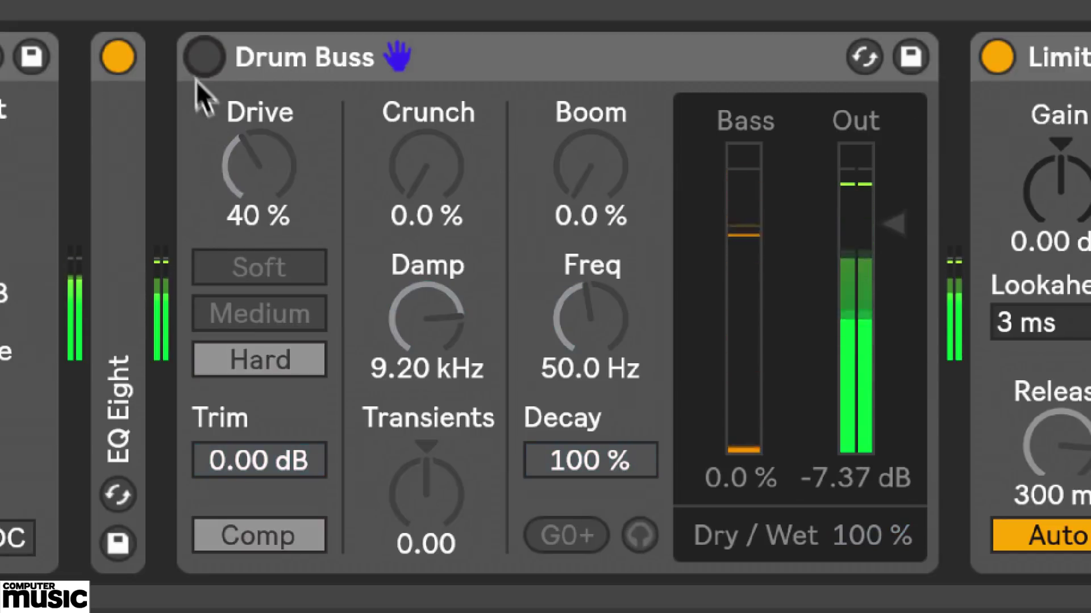
pyautogui.click(204, 57)
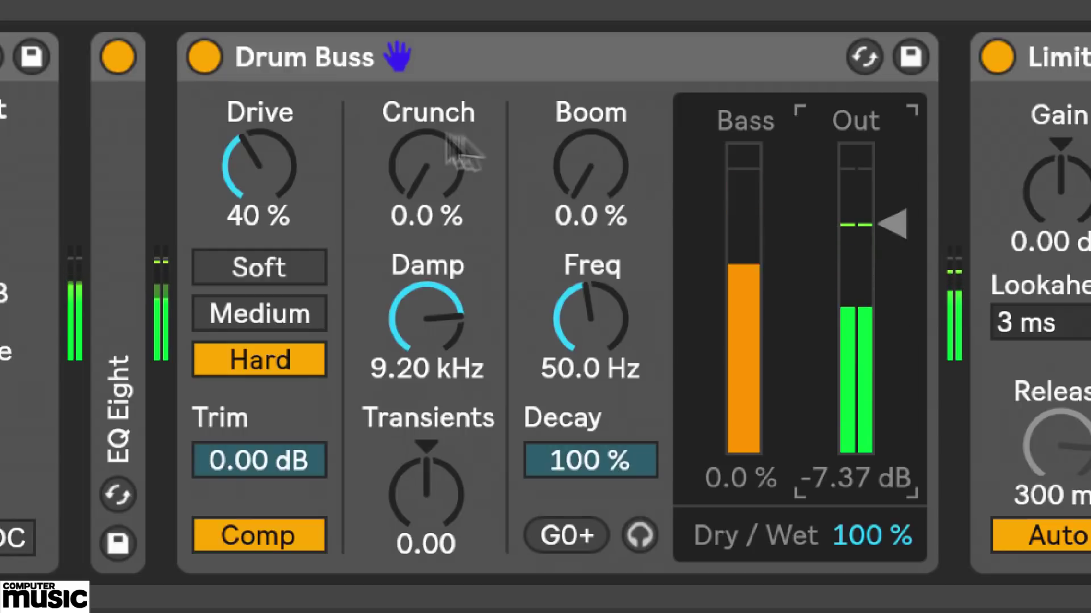
pyautogui.moveTo(250, 155); pyautogui.dragTo(250, 153)
pyautogui.moveTo(231, 460); pyautogui.dragTo(231, 490)
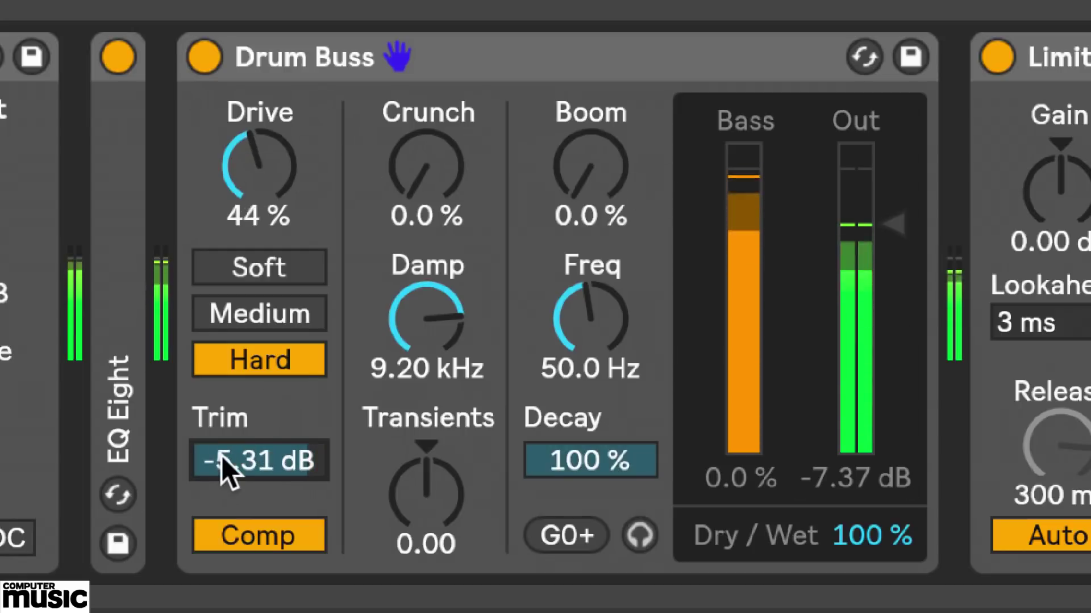
pyautogui.moveTo(285, 214); pyautogui.dragTo(284, 208)
pyautogui.moveTo(283, 431); pyautogui.dragTo(283, 434)
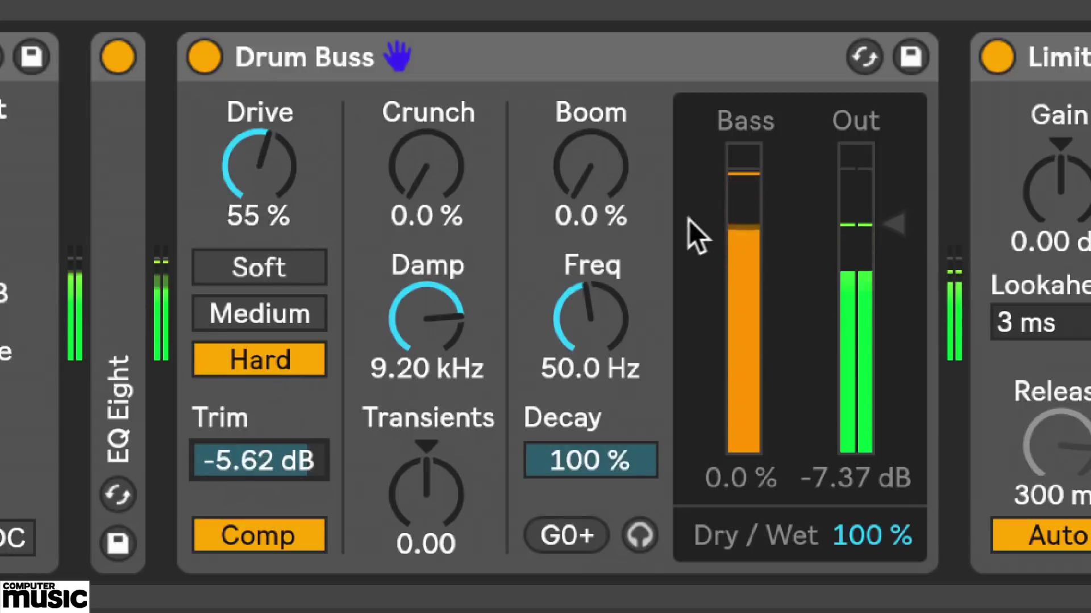
pyautogui.click(202, 55)
pyautogui.click(210, 61)
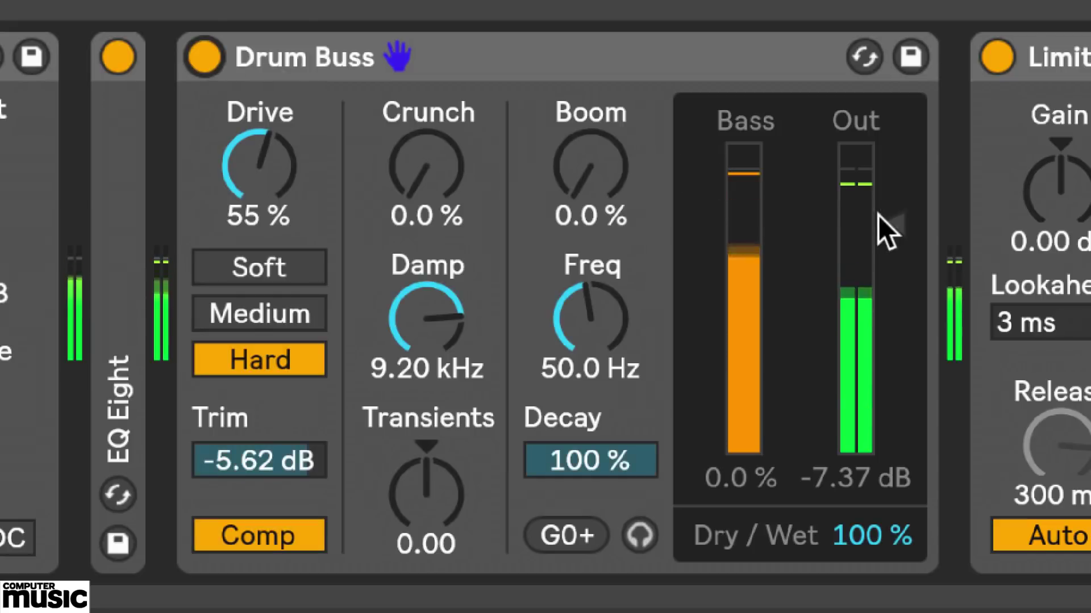
pyautogui.click(205, 58)
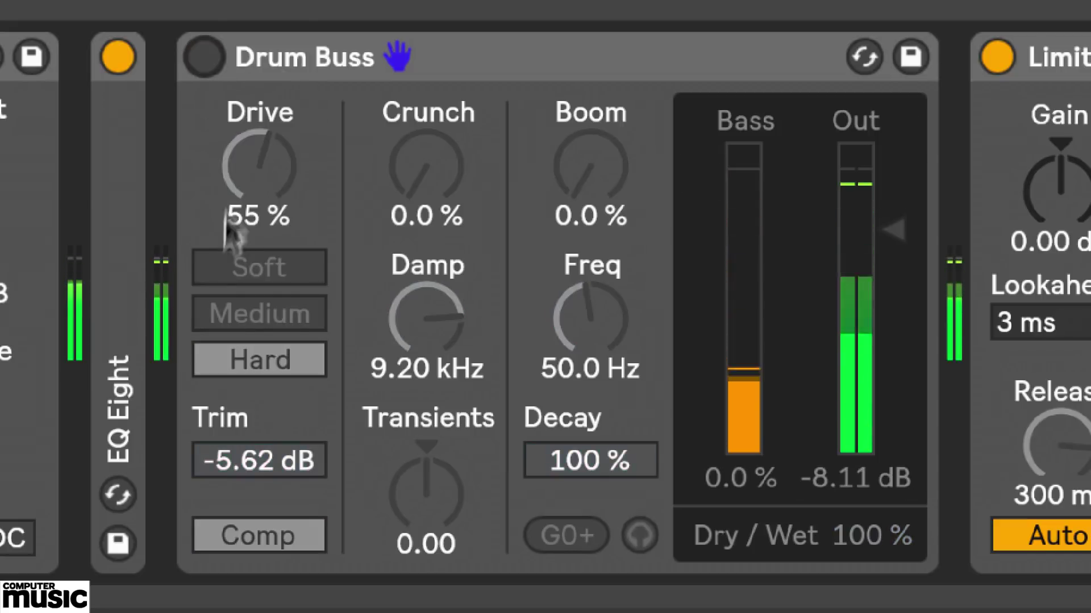
pyautogui.click(212, 59)
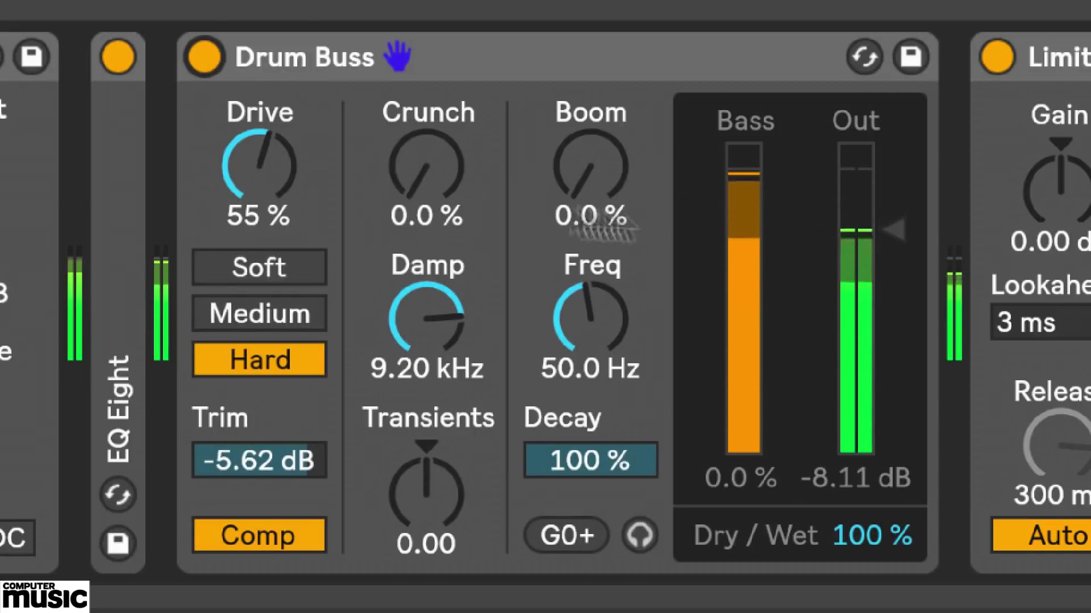
# - Switch to Soft mode, reset Trim to 0.00 dB and set Drive to about 36%
pyautogui.moveTo(246, 173); pyautogui.dragTo(259, 230)
pyautogui.click(267, 281)
pyautogui.click(273, 466)
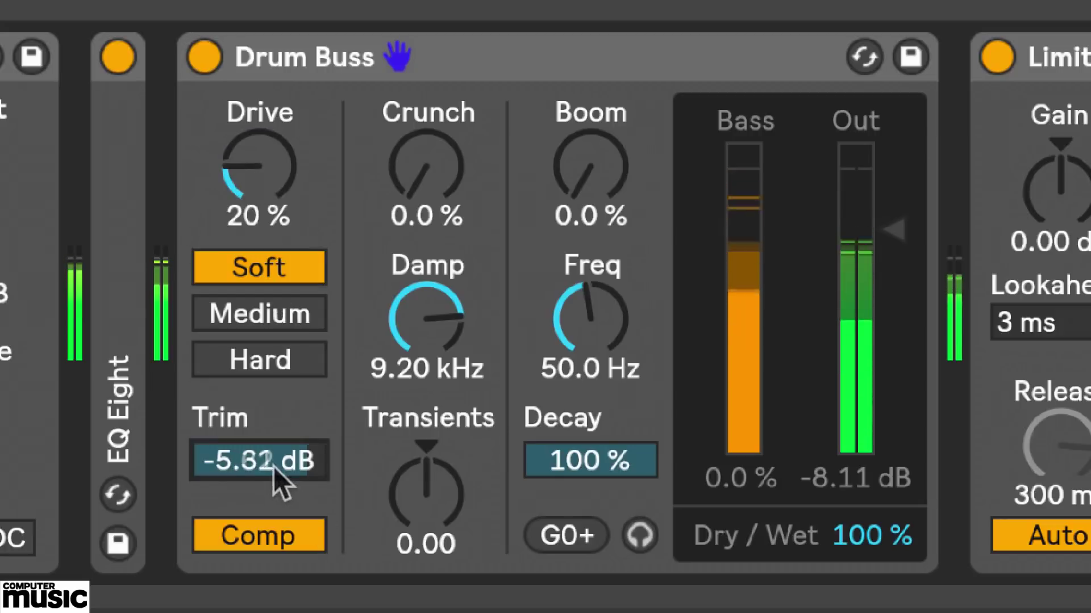
pyautogui.press('Delete')
pyautogui.moveTo(280, 157); pyautogui.dragTo(279, 142)
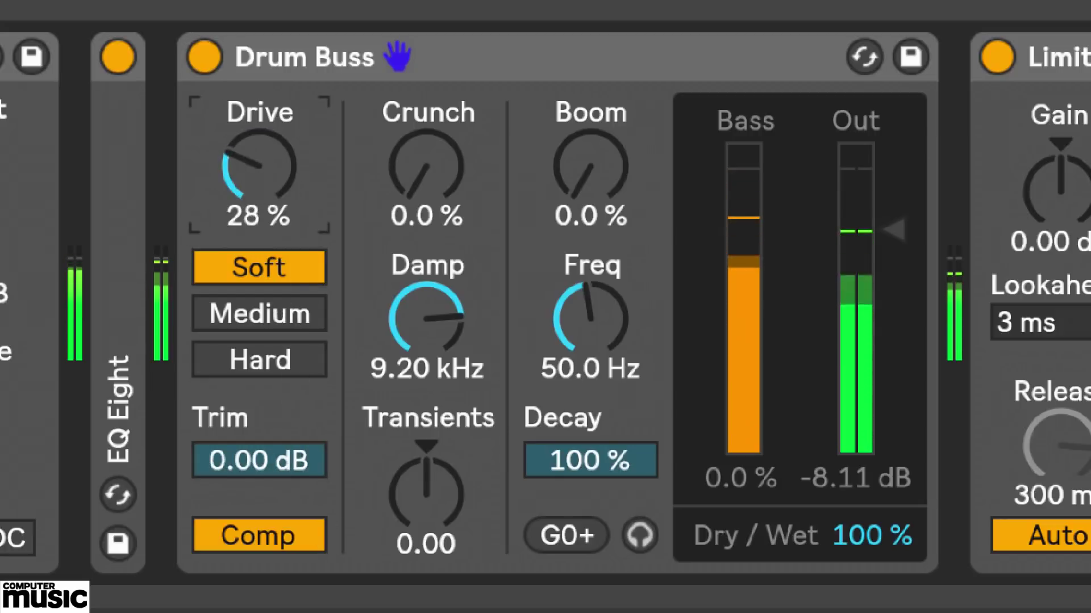
pyautogui.moveTo(280, 180); pyautogui.dragTo(280, 165)
pyautogui.click(852, 243)
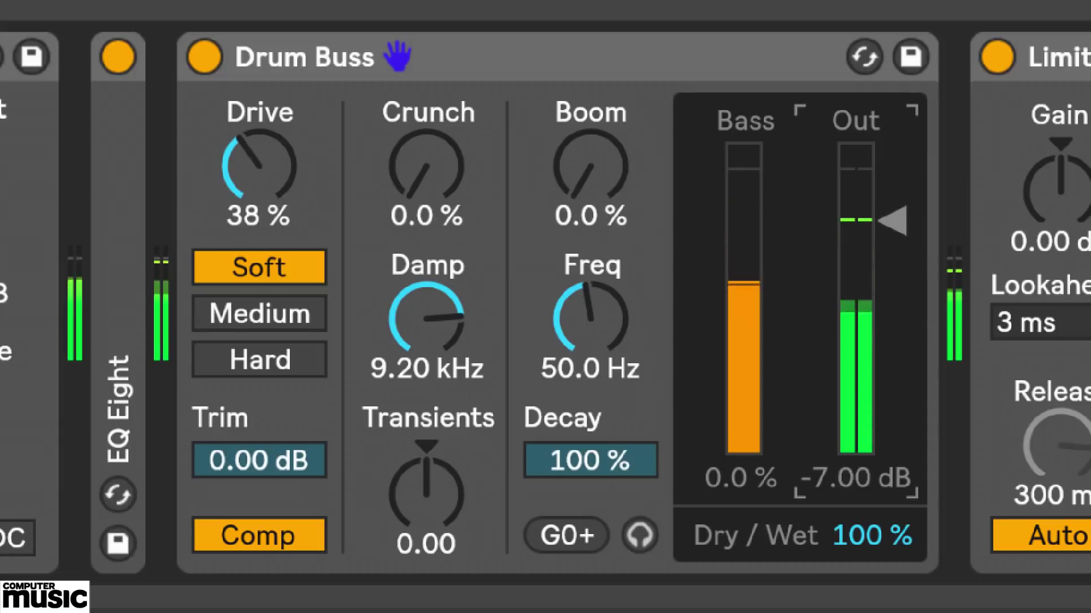
pyautogui.moveTo(273, 165)
pyautogui.mouseDown()
pyautogui.moveTo(273, 149)
pyautogui.moveTo(272, 163)
pyautogui.mouseUp()
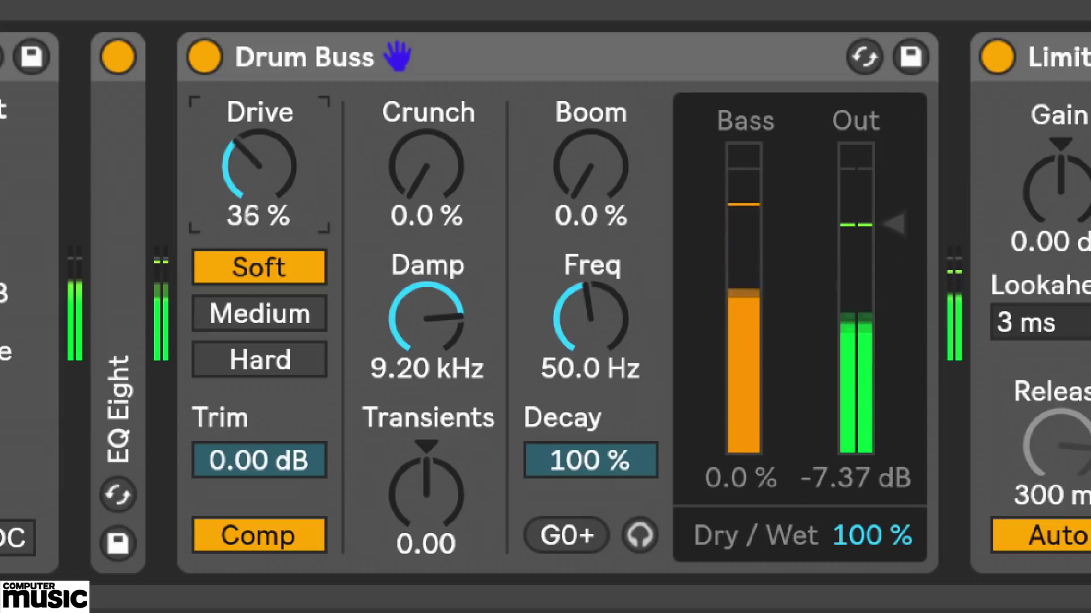
# - Sweep Boom (62–90%) and its Freq (about 47–49 Hz) to find the kick's pitch
pyautogui.click(588, 169)
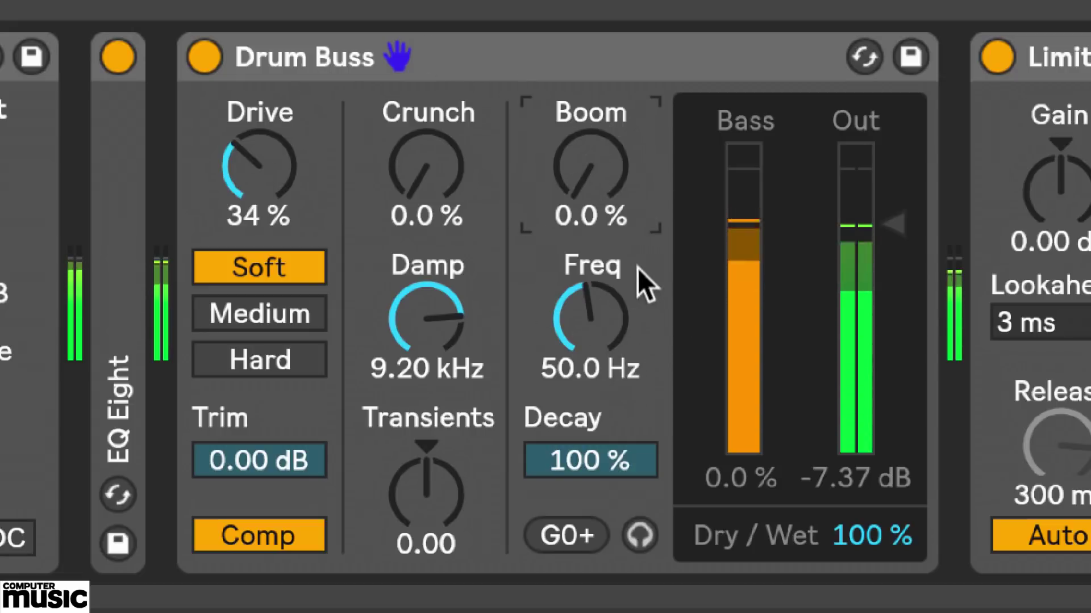
pyautogui.moveTo(615, 185); pyautogui.dragTo(615, 172)
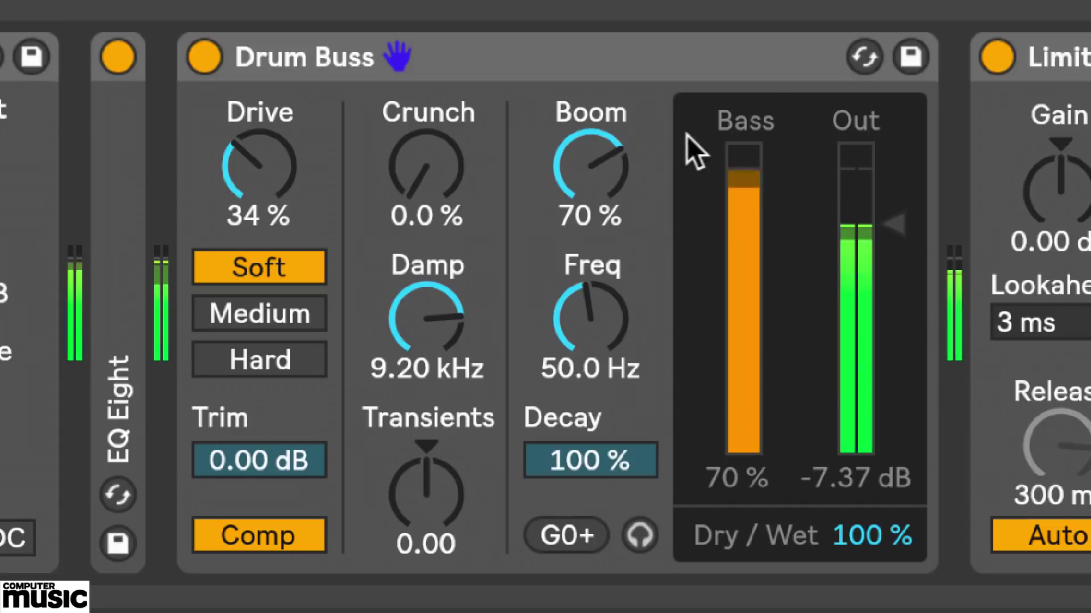
pyautogui.moveTo(591, 164); pyautogui.dragTo(590, 155)
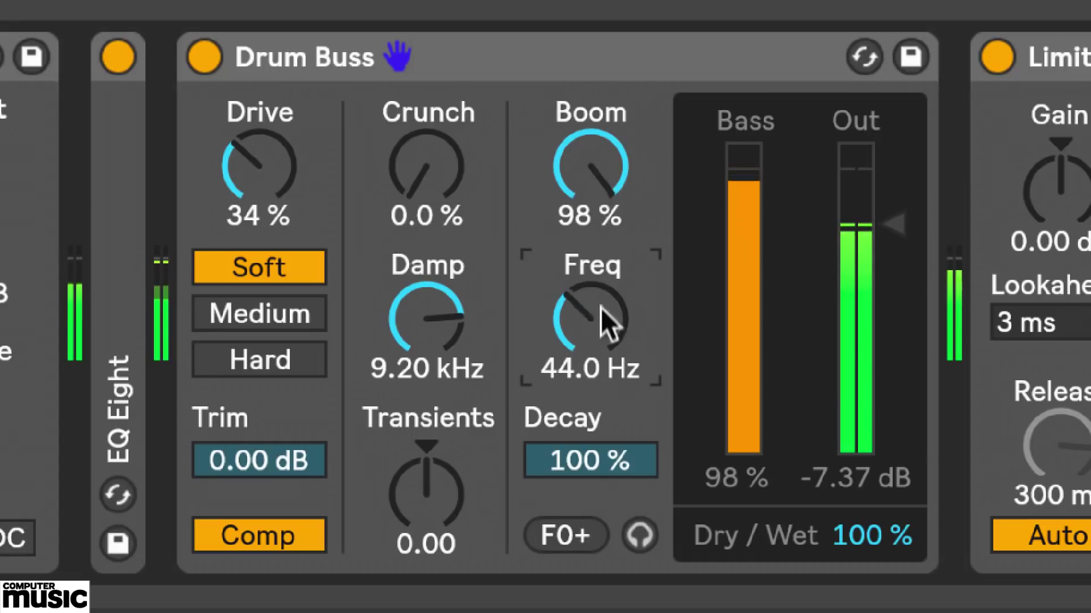
pyautogui.moveTo(591, 165); pyautogui.dragTo(591, 206)
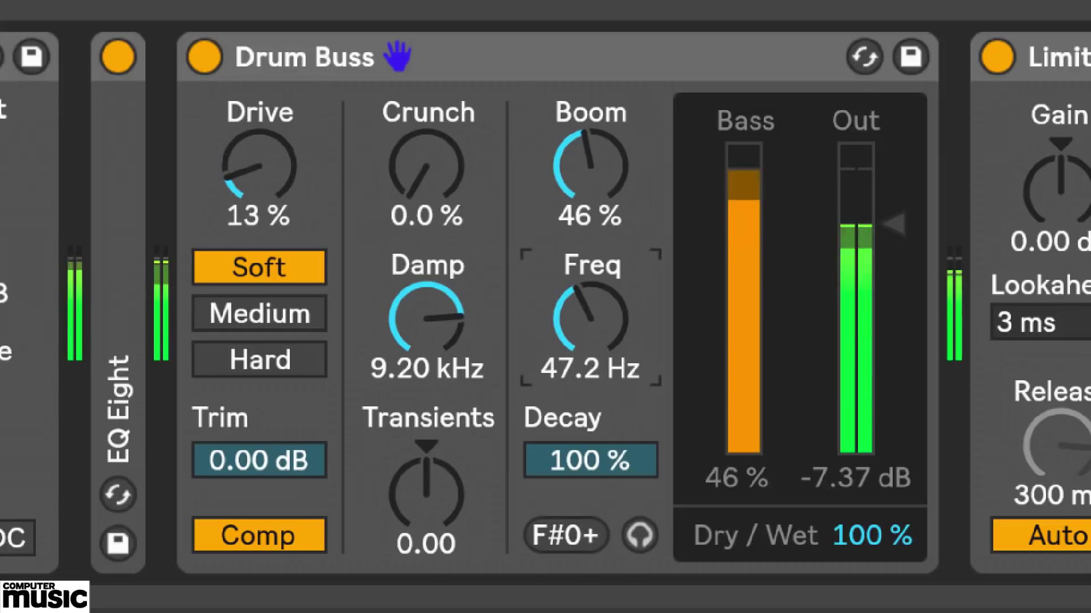
pyautogui.moveTo(591, 318); pyautogui.dragTo(589, 312)
pyautogui.moveTo(591, 165); pyautogui.dragTo(591, 115)
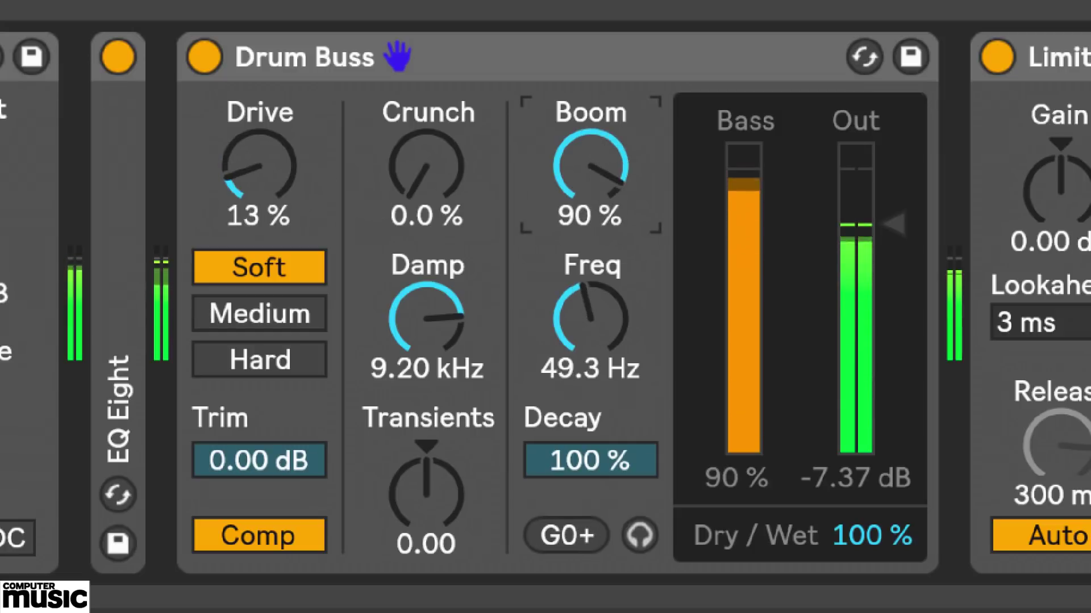
pyautogui.moveTo(591, 318); pyautogui.dragTo(590, 324)
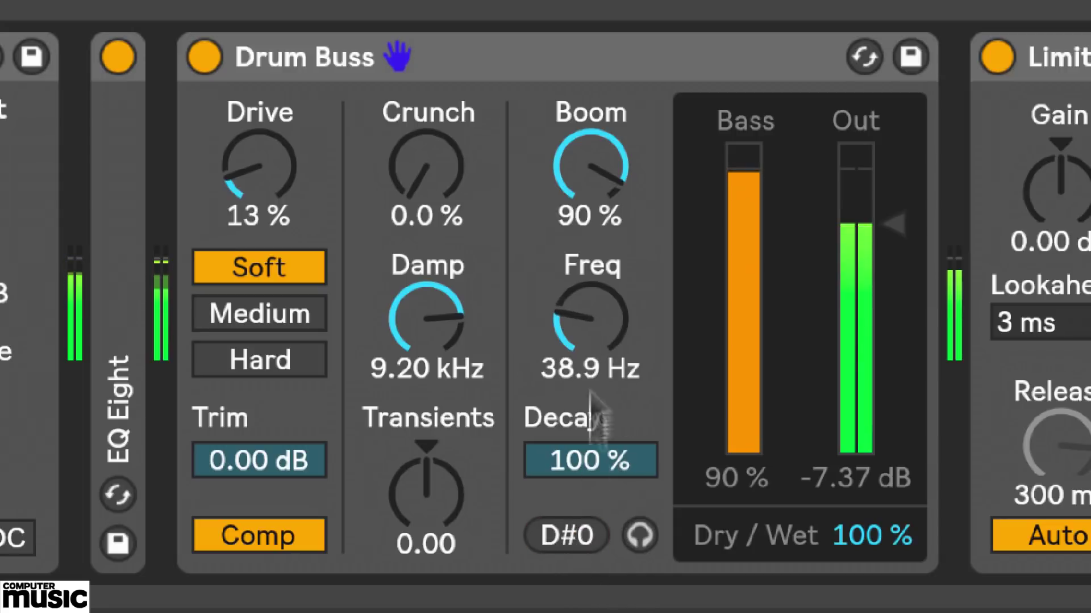
# - Snap the Boom frequency to E0 (41.2 Hz) and reset Boom to 0%
pyautogui.click(562, 524)
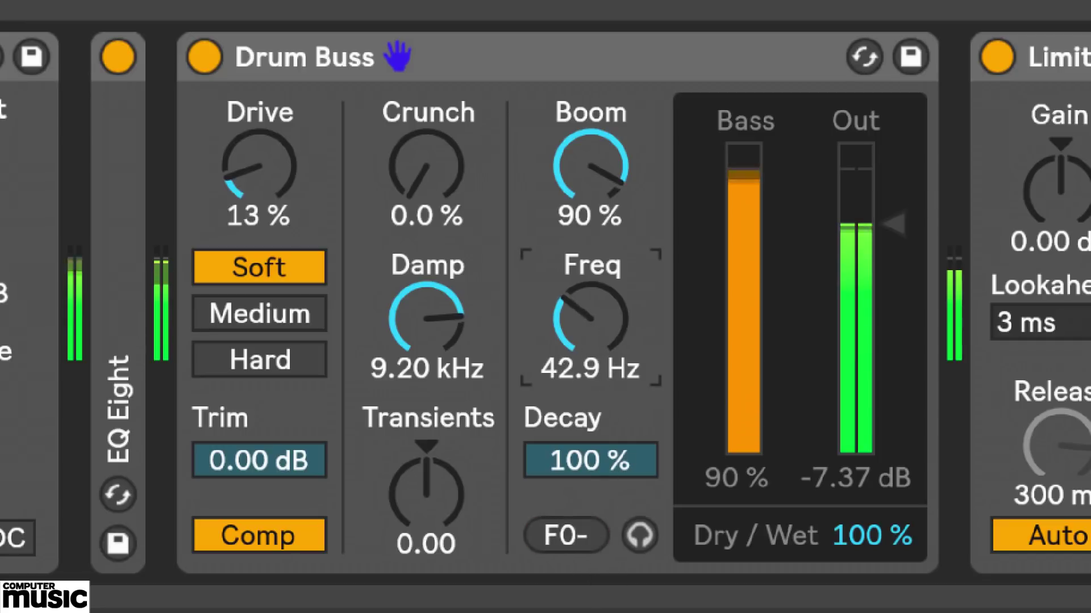
pyautogui.click(575, 517)
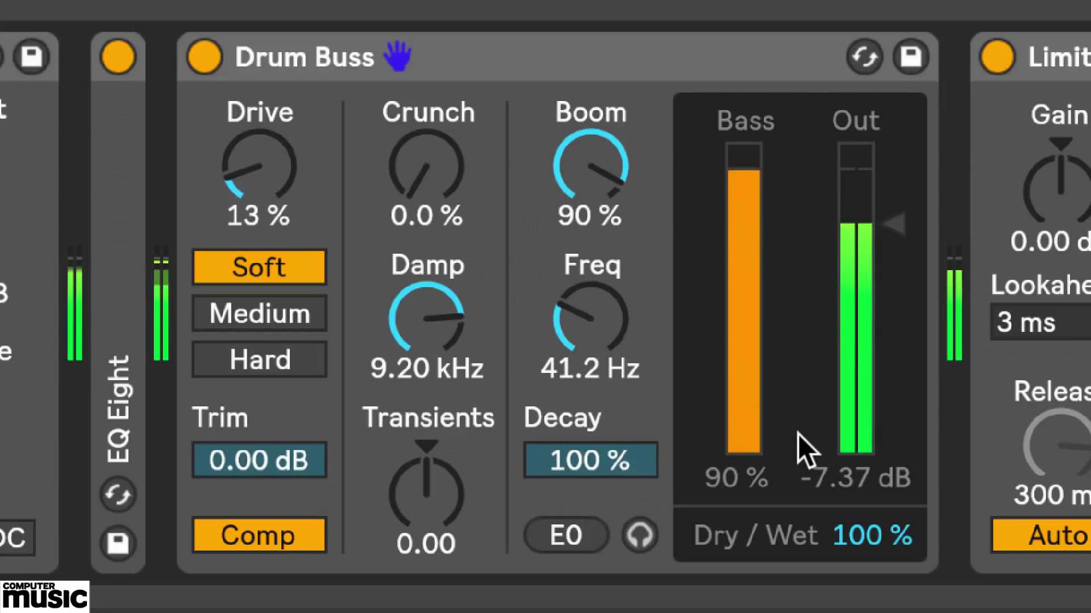
pyautogui.press('Delete')
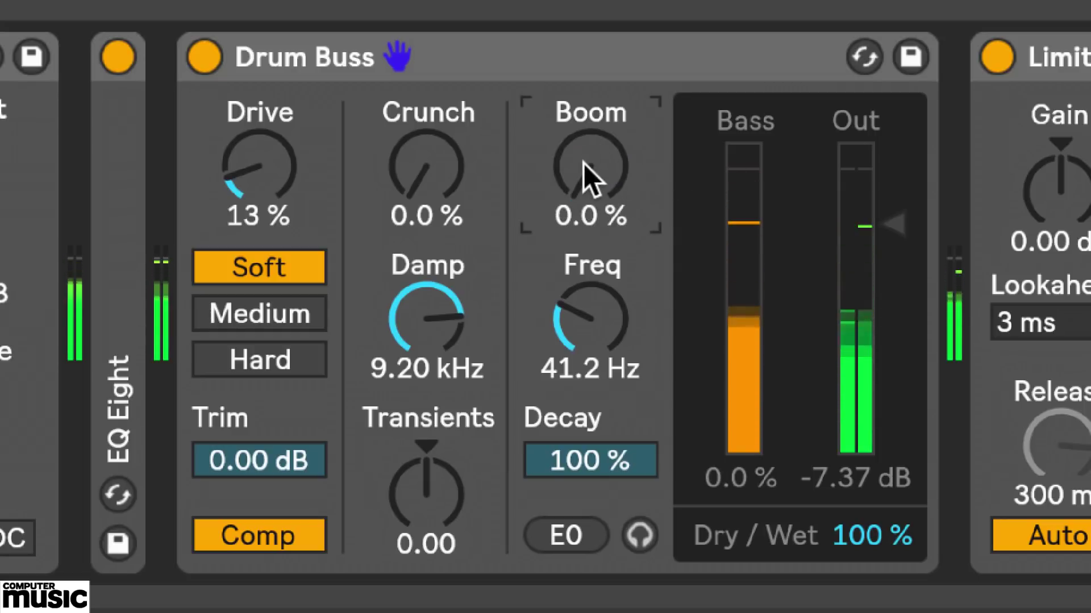
# - Raise Boom toward 87% while soloing the Boom resonance to hear it
pyautogui.moveTo(584, 163); pyautogui.dragTo(584, 92)
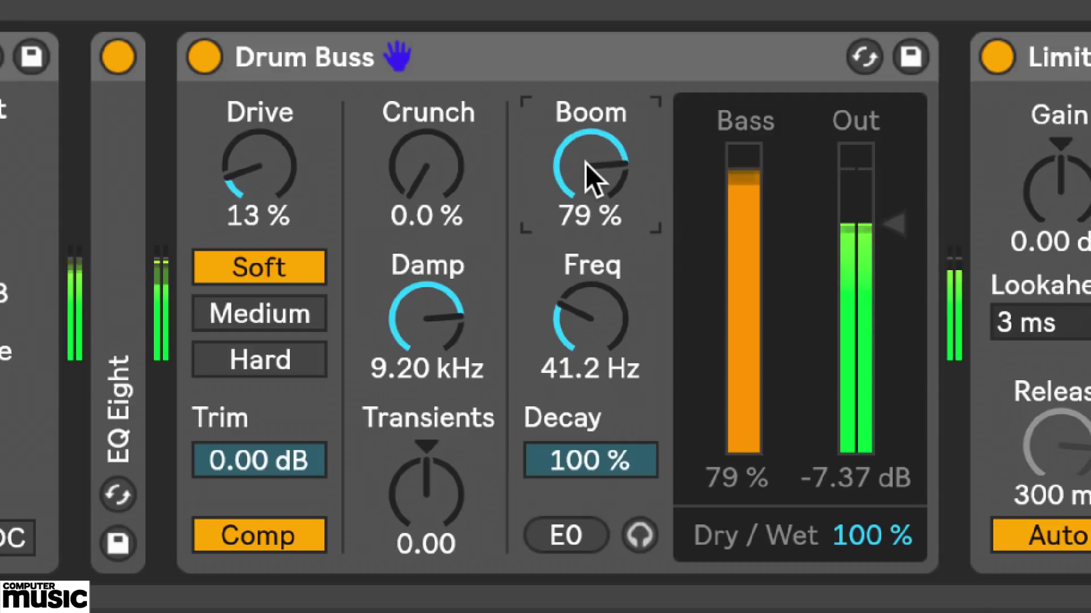
pyautogui.click(639, 530)
pyautogui.moveTo(596, 183); pyautogui.dragTo(584, 161)
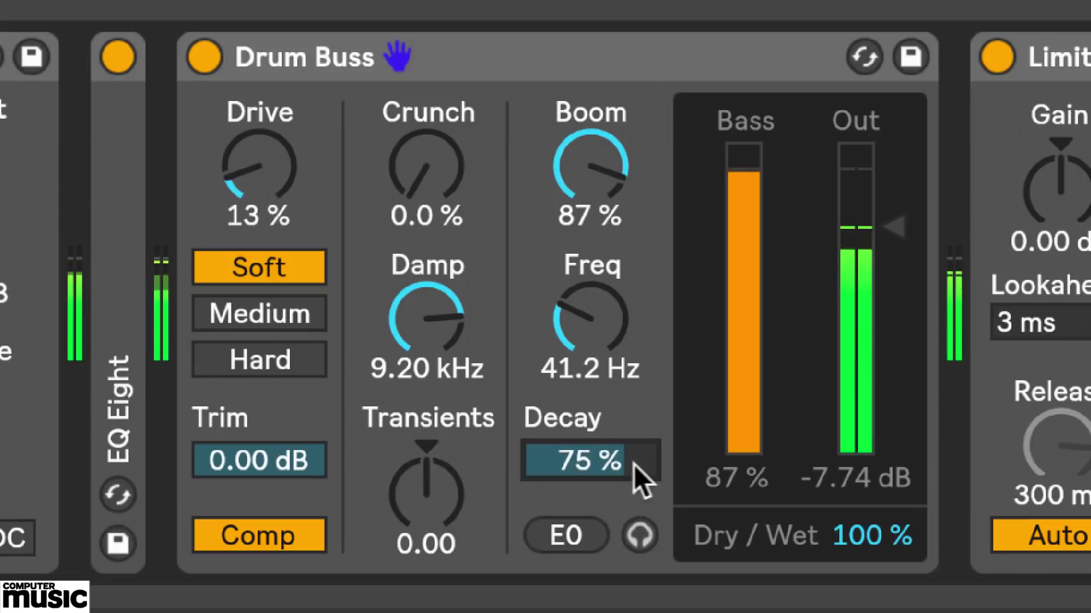
pyautogui.moveTo(636, 471); pyautogui.dragTo(638, 433)
pyautogui.moveTo(598, 171)
pyautogui.mouseDown()
pyautogui.moveTo(598, 272)
pyautogui.moveTo(598, 189)
pyautogui.mouseUp()
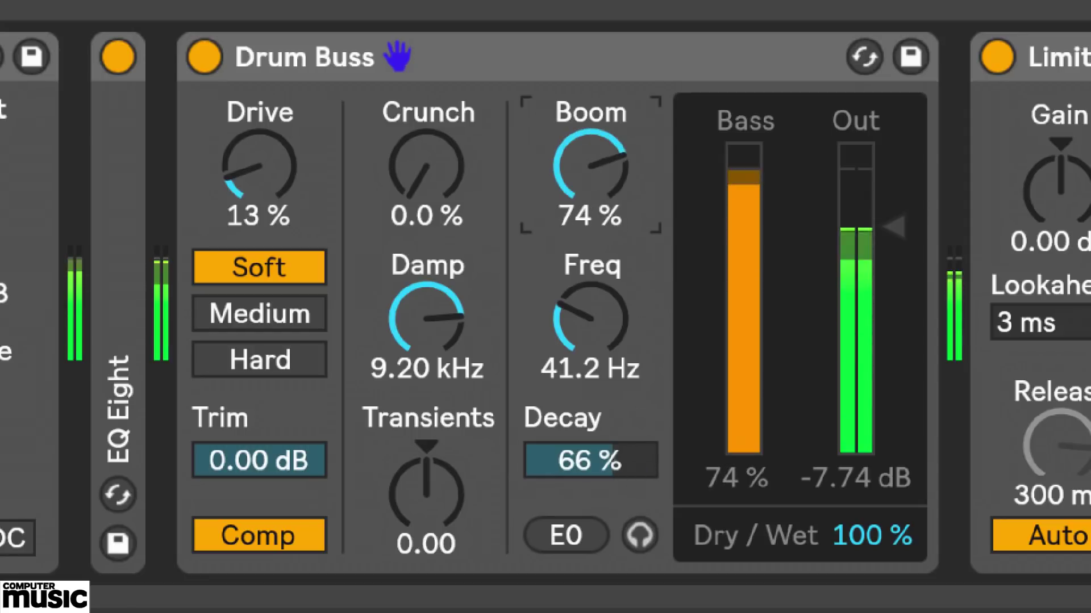
pyautogui.moveTo(591, 460); pyautogui.dragTo(591, 432)
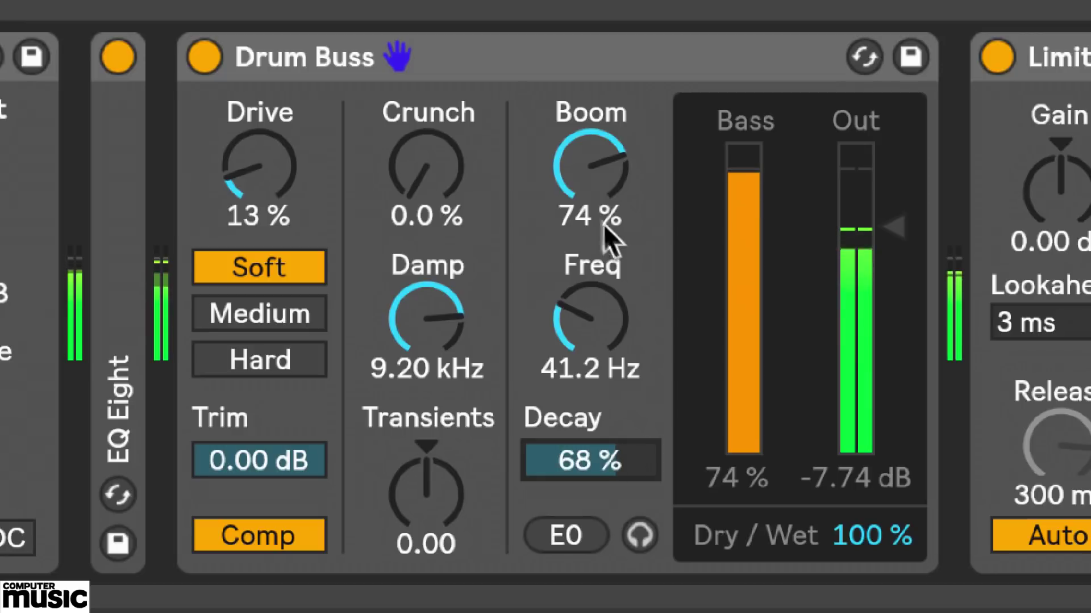
pyautogui.moveTo(595, 199); pyautogui.dragTo(595, 196)
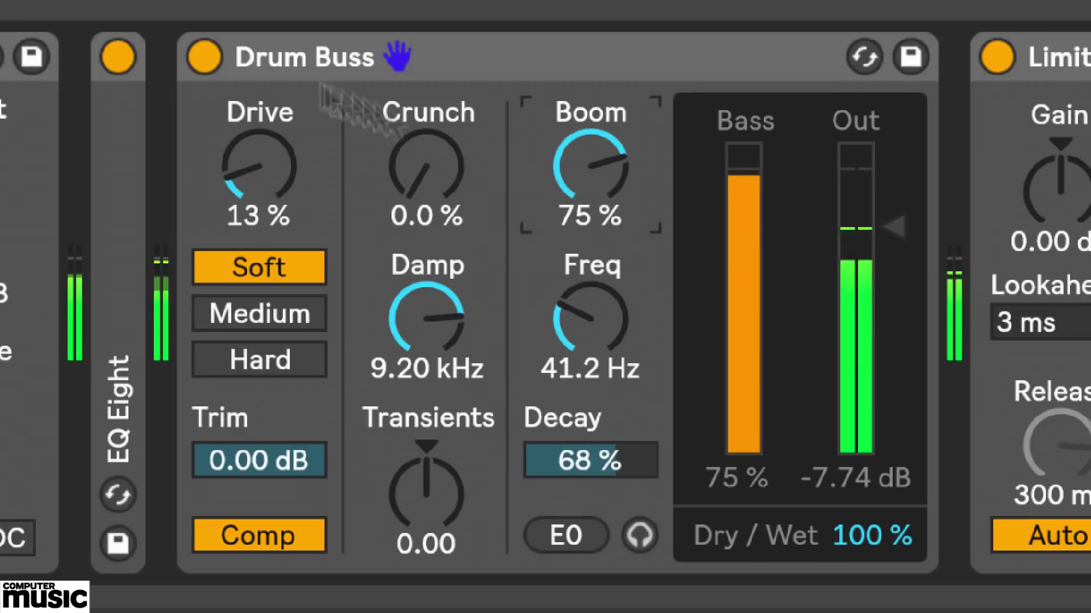
pyautogui.click(204, 57)
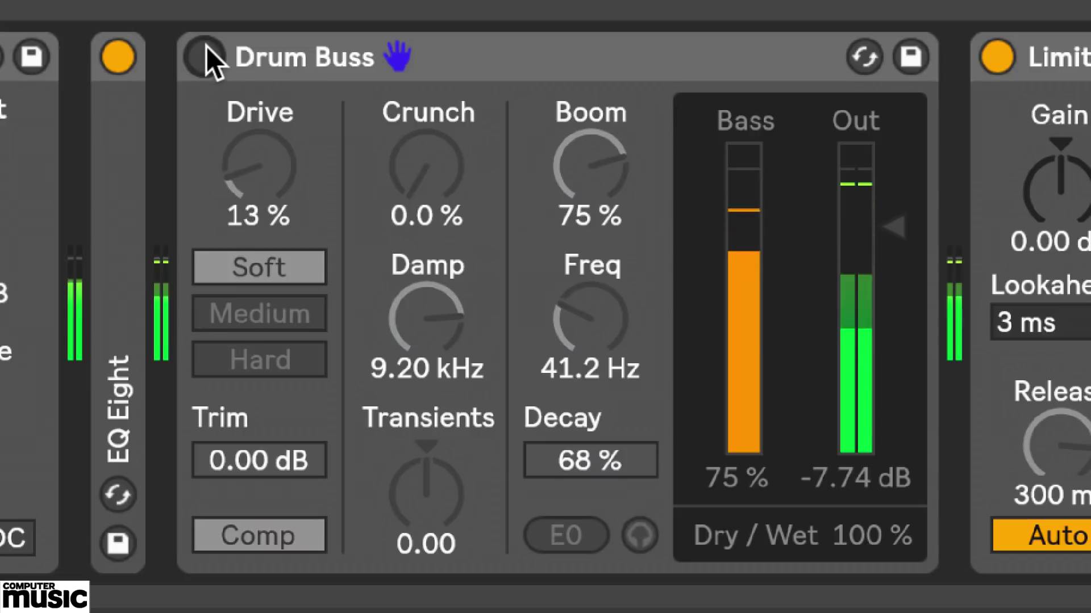
pyautogui.click(204, 57)
pyautogui.click(894, 227)
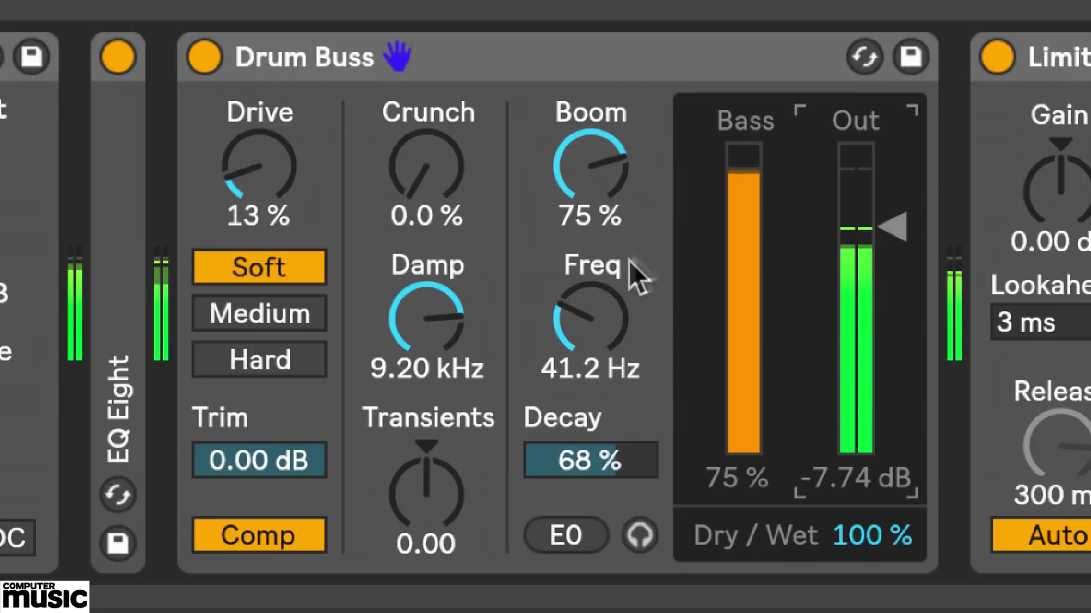
# - Lower Boom to 47% and push Crunch up to about 90%, comparing with bypass
pyautogui.moveTo(628, 181); pyautogui.dragTo(628, 213)
pyautogui.moveTo(429, 176); pyautogui.dragTo(429, 120)
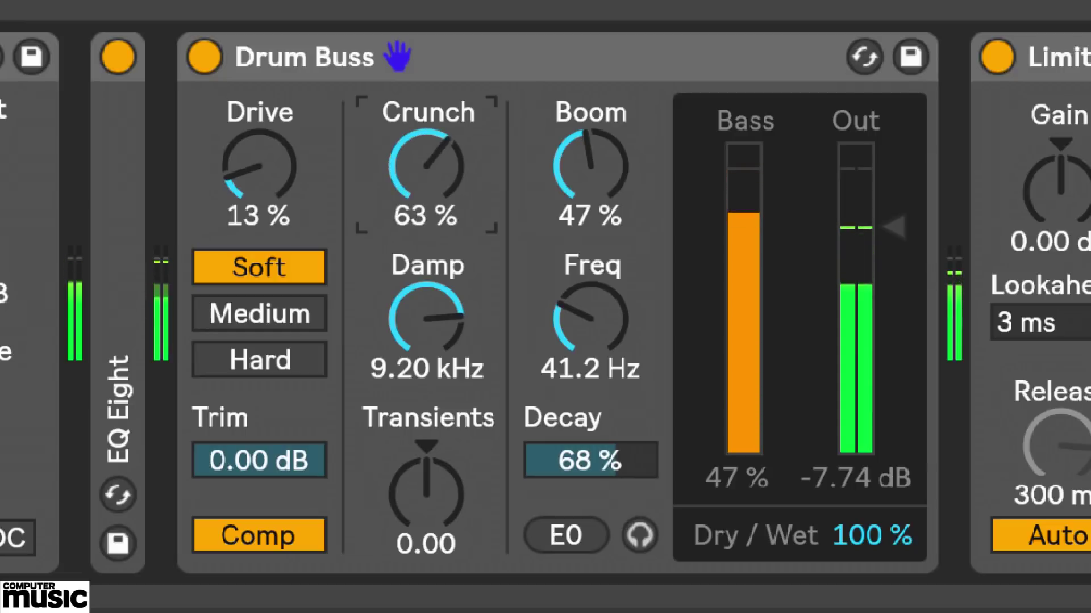
pyautogui.moveTo(421, 169); pyautogui.dragTo(421, 163)
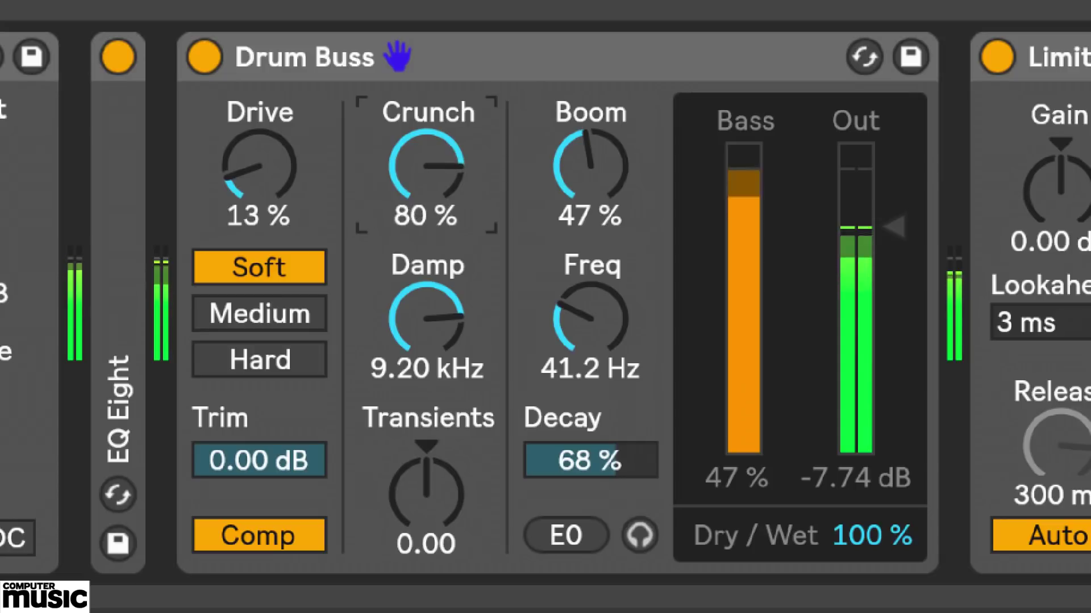
pyautogui.moveTo(426, 188); pyautogui.dragTo(415, 169)
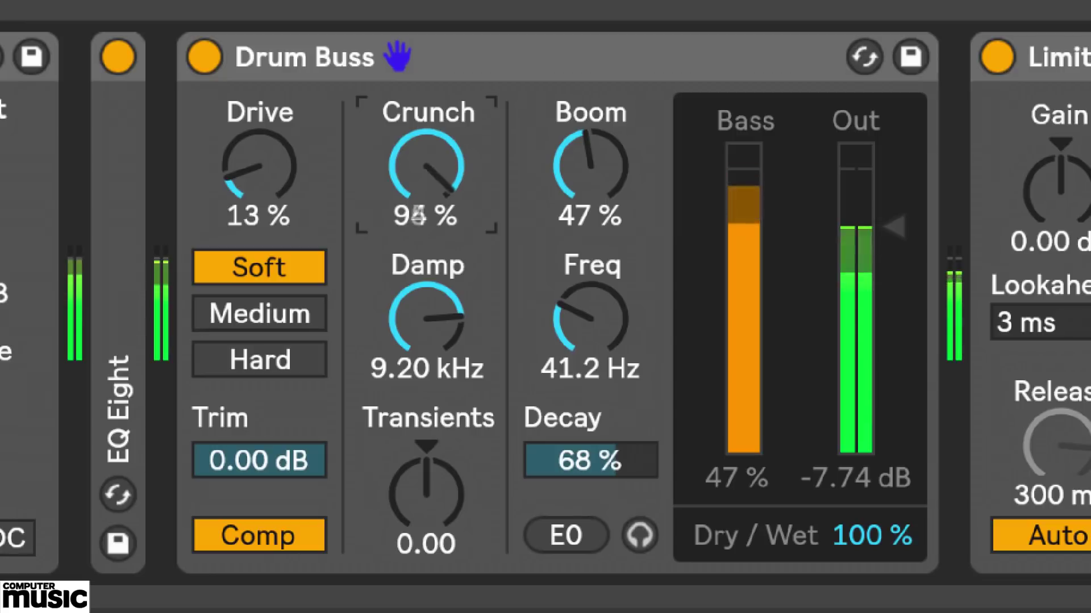
pyautogui.click(204, 58)
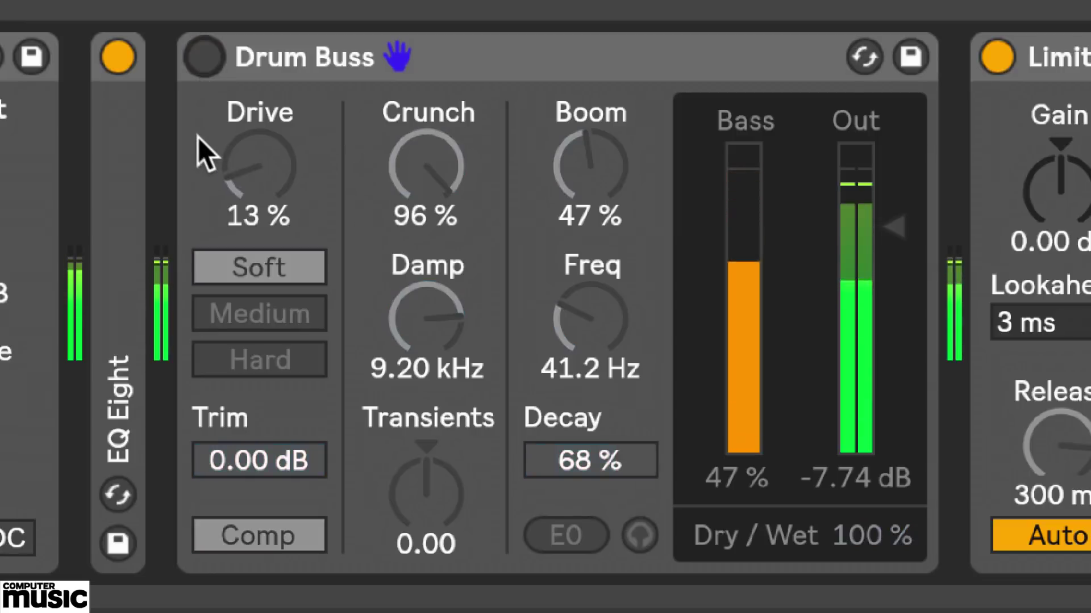
pyautogui.click(206, 60)
# - Lower the output to -8.85 dB with A/B checks, then re-dial Crunch from zero
pyautogui.moveTo(896, 228); pyautogui.dragTo(896, 239)
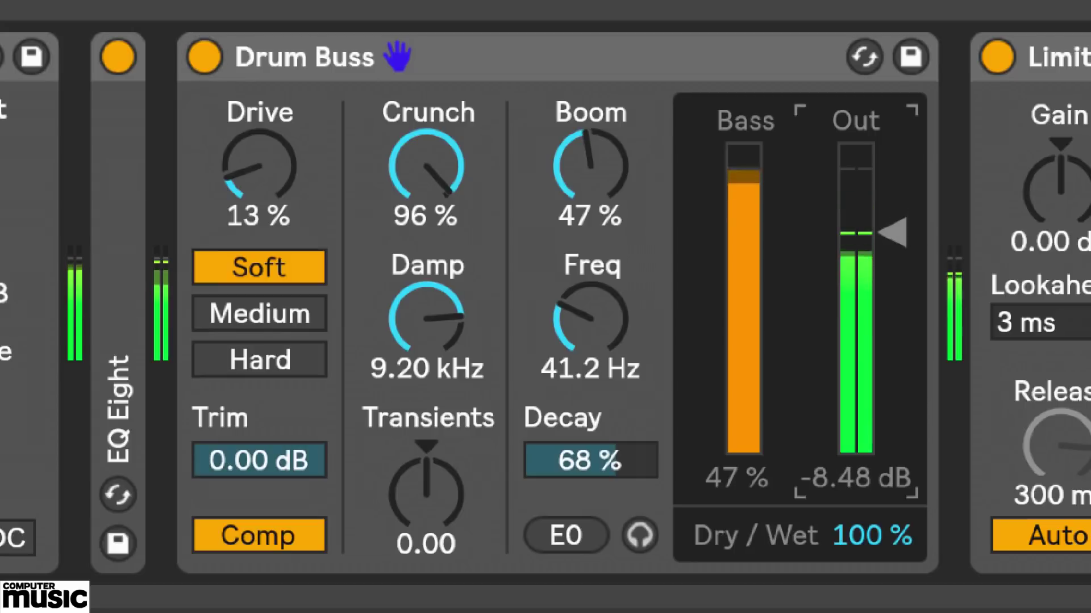
pyautogui.click(204, 55)
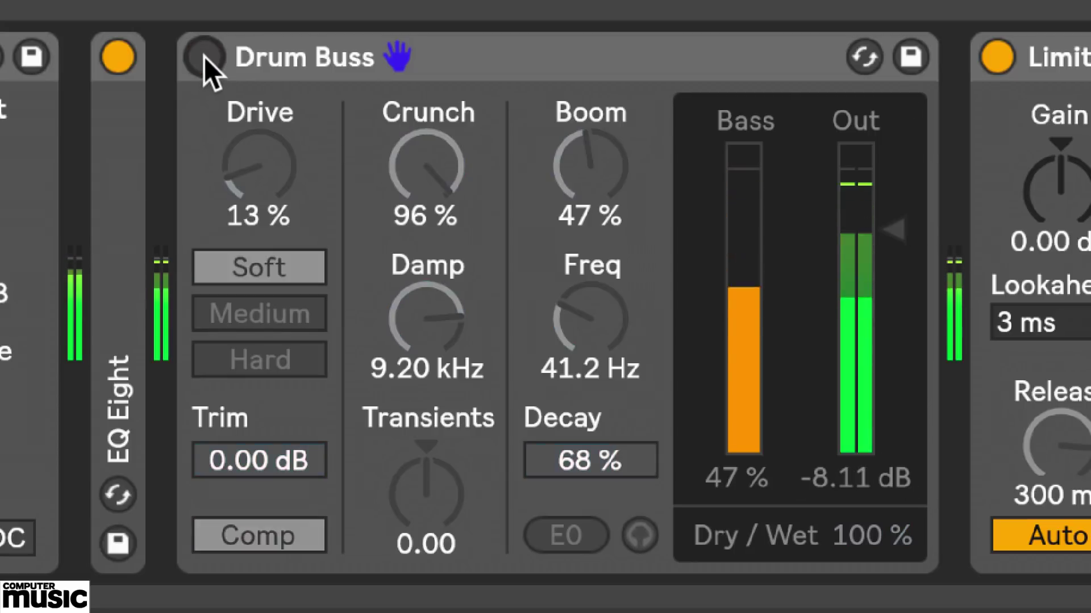
pyautogui.click(204, 55)
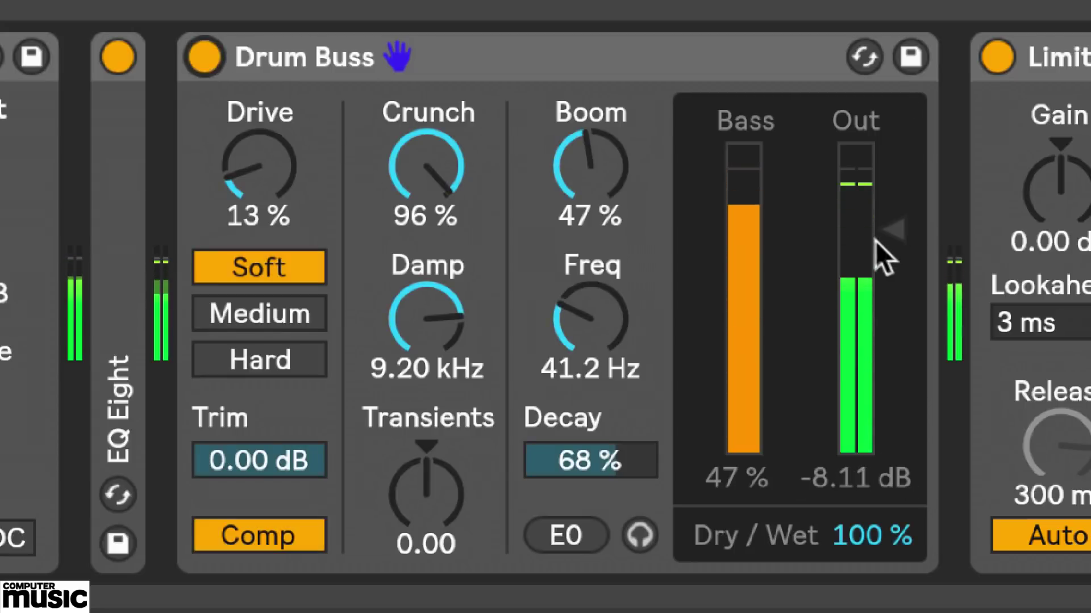
pyautogui.moveTo(887, 230); pyautogui.dragTo(887, 236)
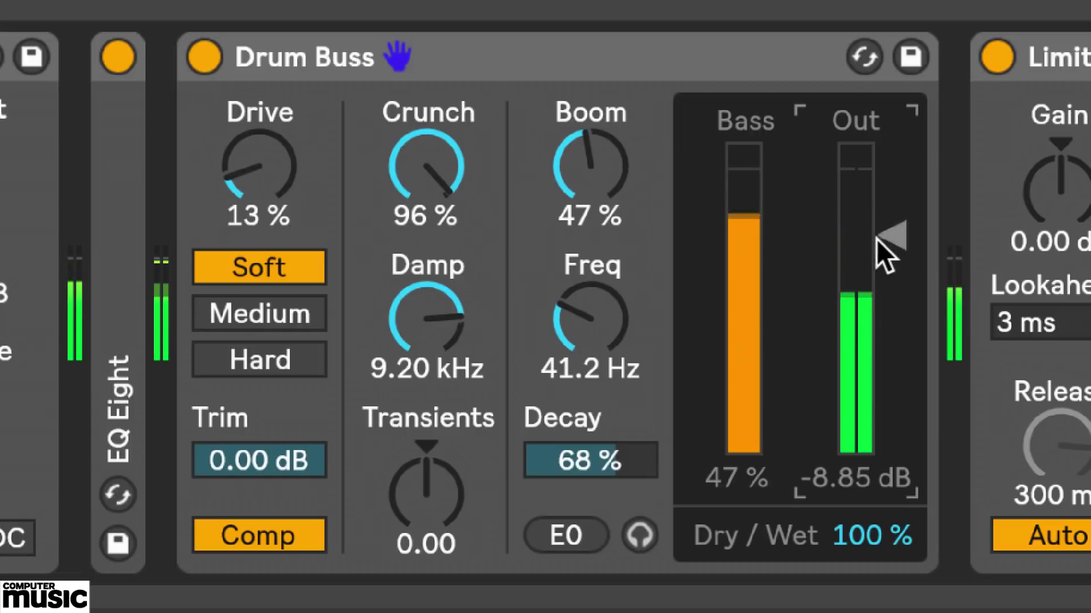
pyautogui.click(199, 64)
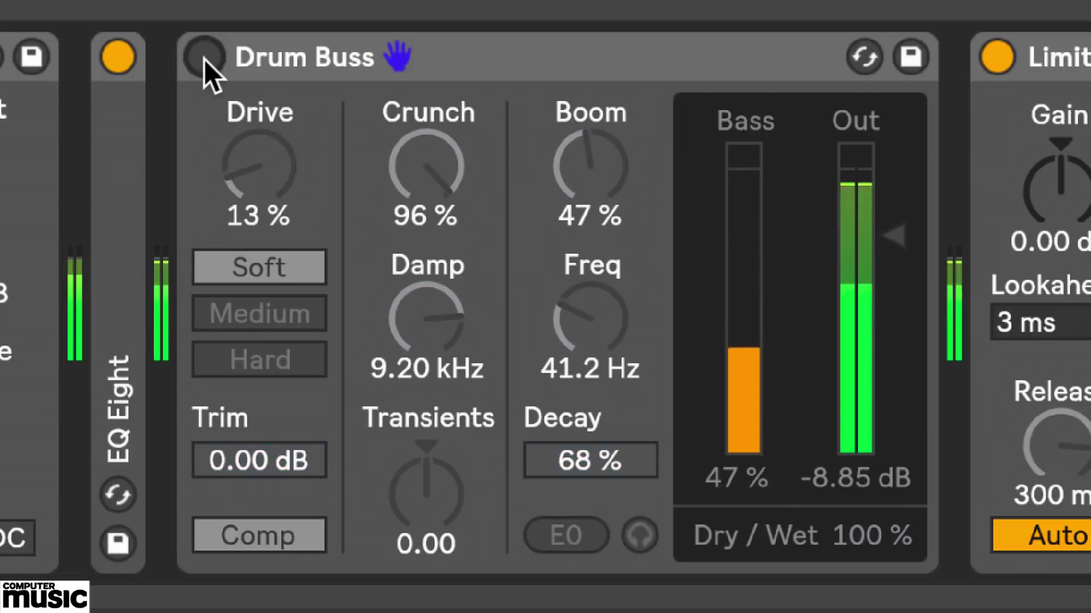
pyautogui.click(203, 67)
pyautogui.moveTo(426, 165)
pyautogui.mouseDown()
pyautogui.moveTo(426, 225)
pyautogui.moveTo(426, 181)
pyautogui.mouseUp()
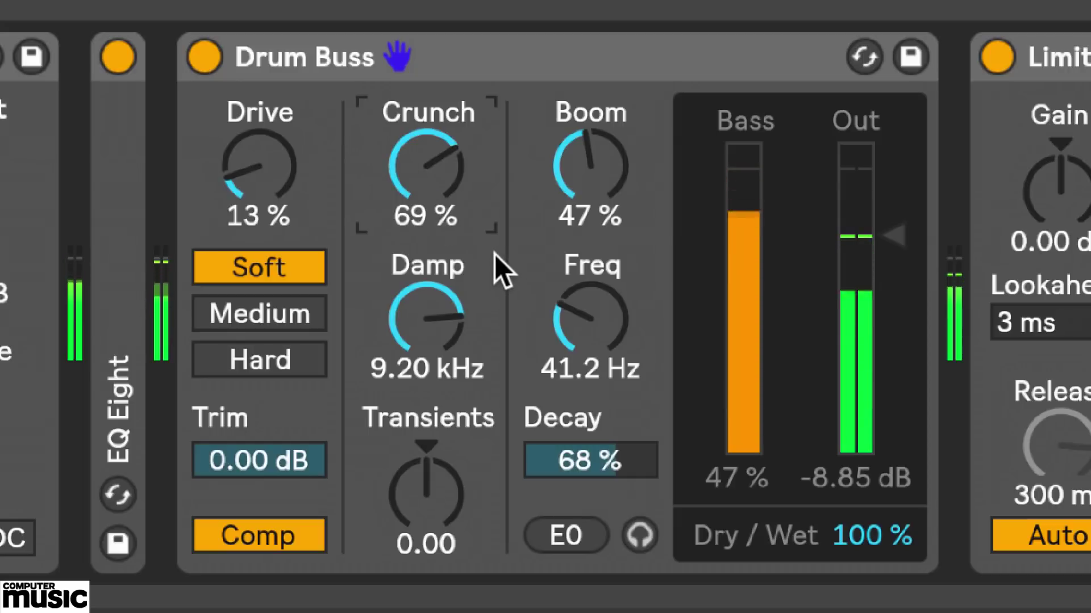
# - Raise Crunch to 86% and roll Damp down to about 1.5 kHz
pyautogui.press('Up')
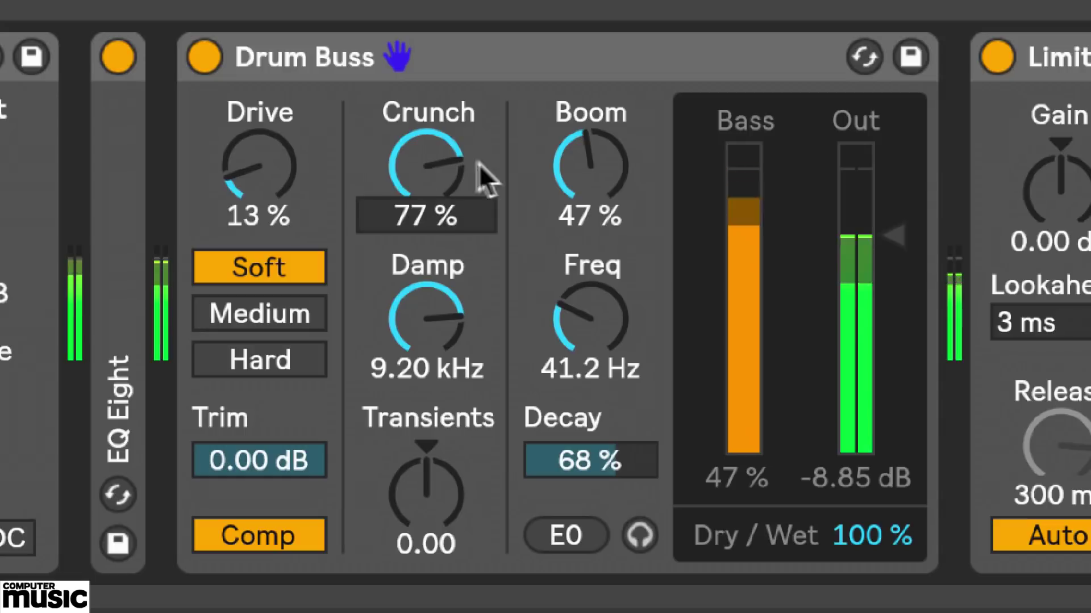
pyautogui.click(447, 315)
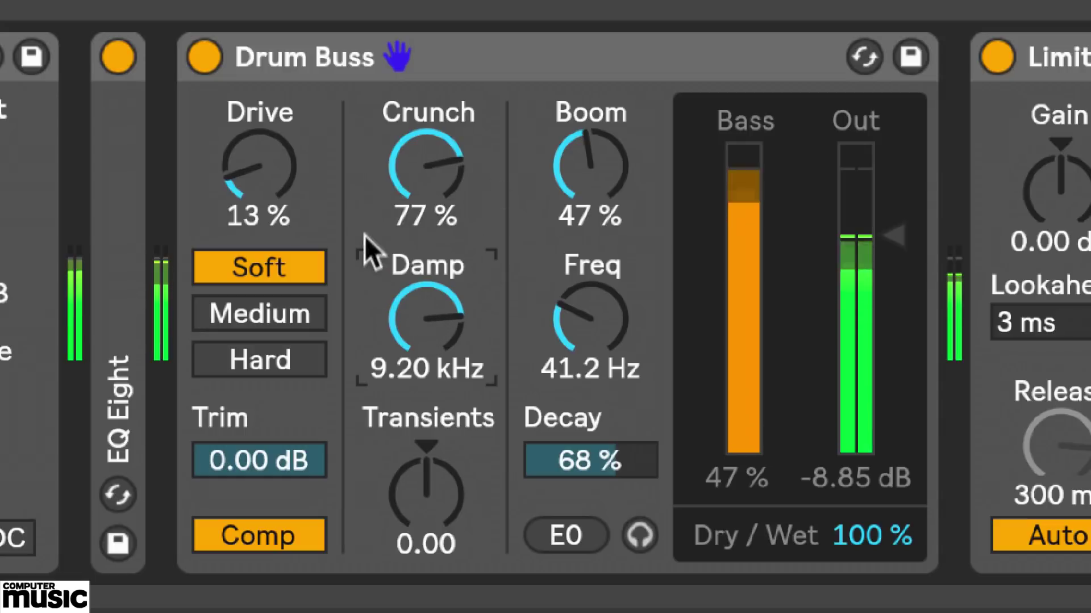
pyautogui.moveTo(423, 339); pyautogui.dragTo(423, 386)
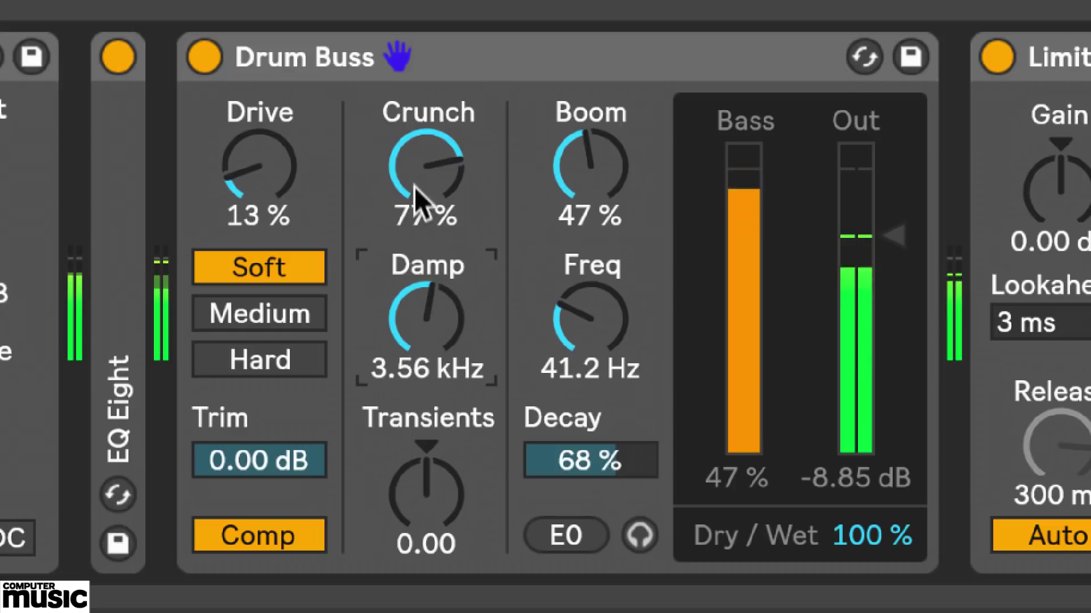
pyautogui.click(418, 196)
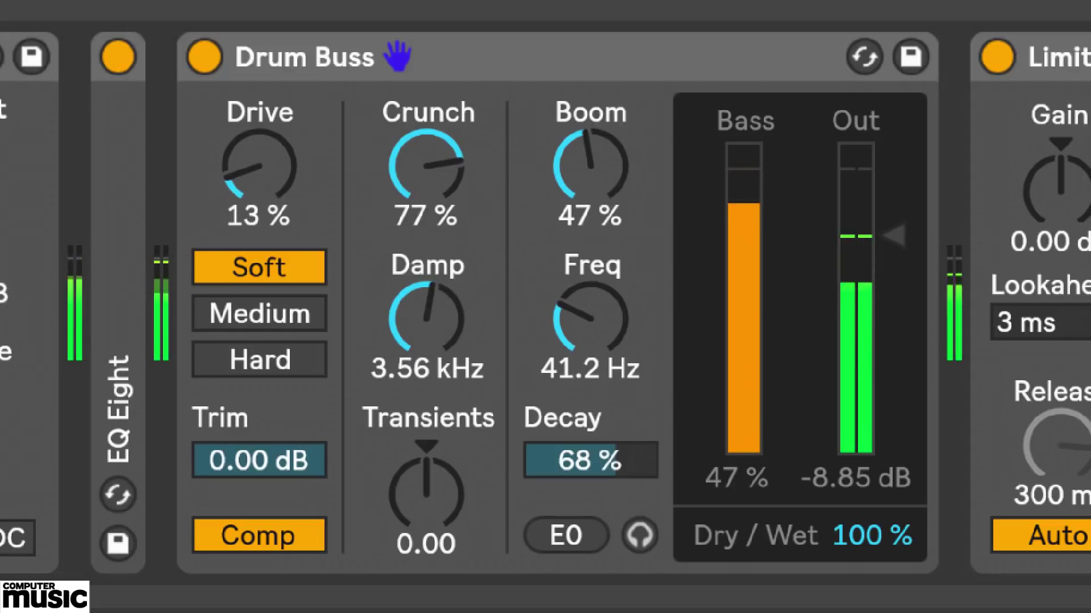
pyautogui.moveTo(411, 178); pyautogui.dragTo(411, 168)
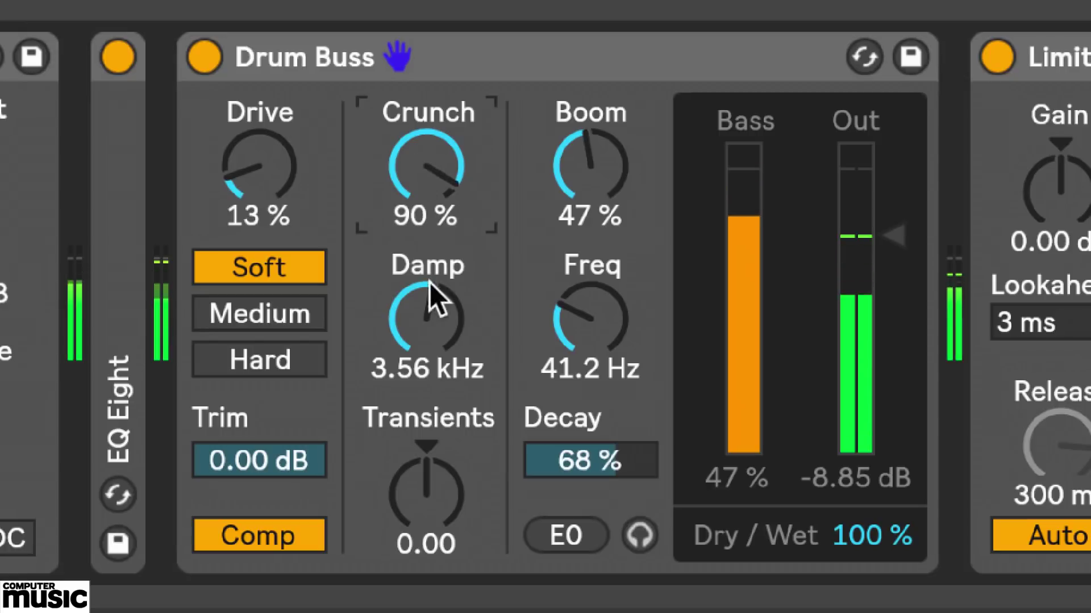
pyautogui.moveTo(429, 284)
pyautogui.mouseDown()
pyautogui.moveTo(429, 310)
pyautogui.moveTo(428, 267)
pyautogui.moveTo(429, 305)
pyautogui.mouseUp()
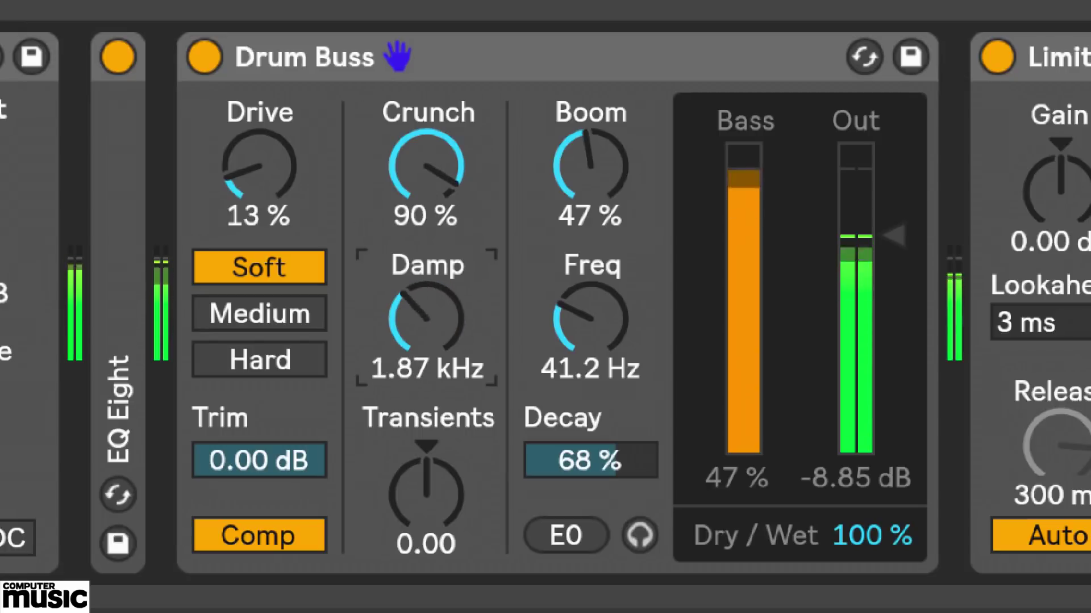
# - Set Crunch to 100% then 94%, Drive to 23% and Damp to 12.5 kHz
pyautogui.moveTo(426, 170); pyautogui.dragTo(426, 154)
pyautogui.moveTo(434, 280); pyautogui.dragTo(434, 291)
pyautogui.moveTo(259, 171); pyautogui.dragTo(259, 155)
pyautogui.moveTo(423, 340)
pyautogui.mouseDown()
pyautogui.moveTo(423, 352)
pyautogui.moveTo(423, 320)
pyautogui.mouseUp()
pyautogui.moveTo(243, 158); pyautogui.dragTo(243, 168)
pyautogui.moveTo(460, 284); pyautogui.dragTo(460, 272)
pyautogui.moveTo(426, 170); pyautogui.dragTo(426, 176)
# - Trim Damp, drop the Drum Buss output to -10.3 dB, and sweep Transients down to -0.87
pyautogui.moveTo(451, 324)
pyautogui.mouseDown()
pyautogui.moveTo(434, 349)
pyautogui.moveTo(434, 323)
pyautogui.mouseUp()
pyautogui.moveTo(438, 475); pyautogui.dragTo(438, 468)
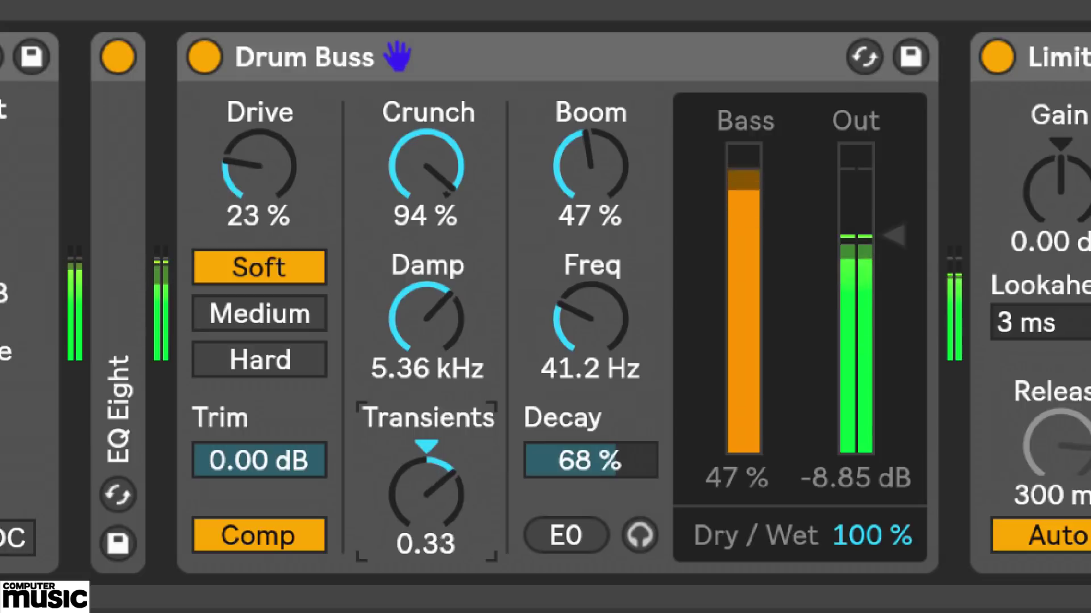
pyautogui.moveTo(895, 236); pyautogui.dragTo(894, 245)
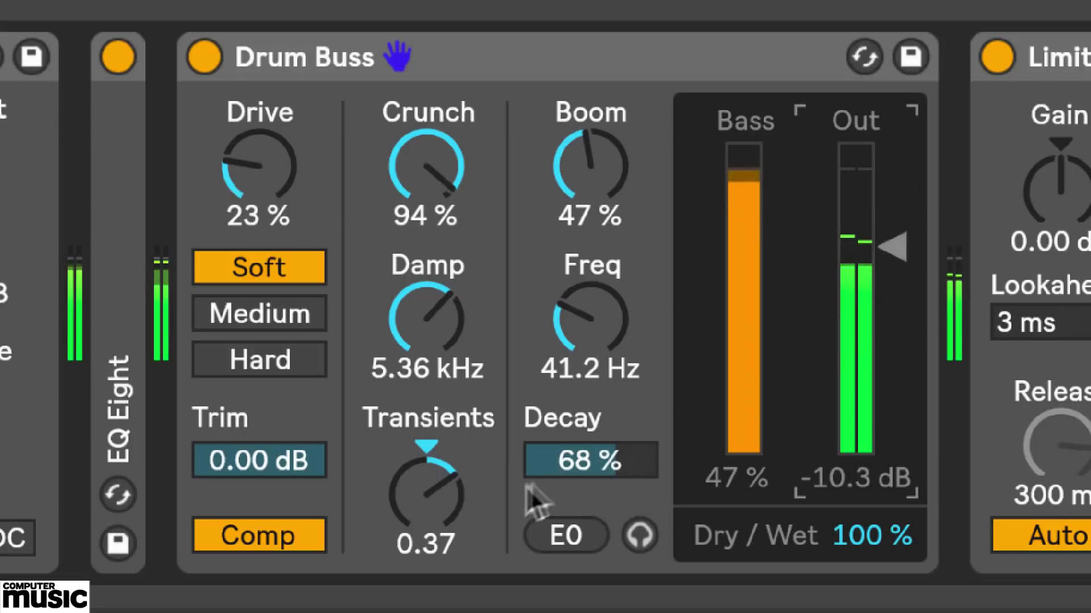
pyautogui.moveTo(427, 494); pyautogui.dragTo(427, 488)
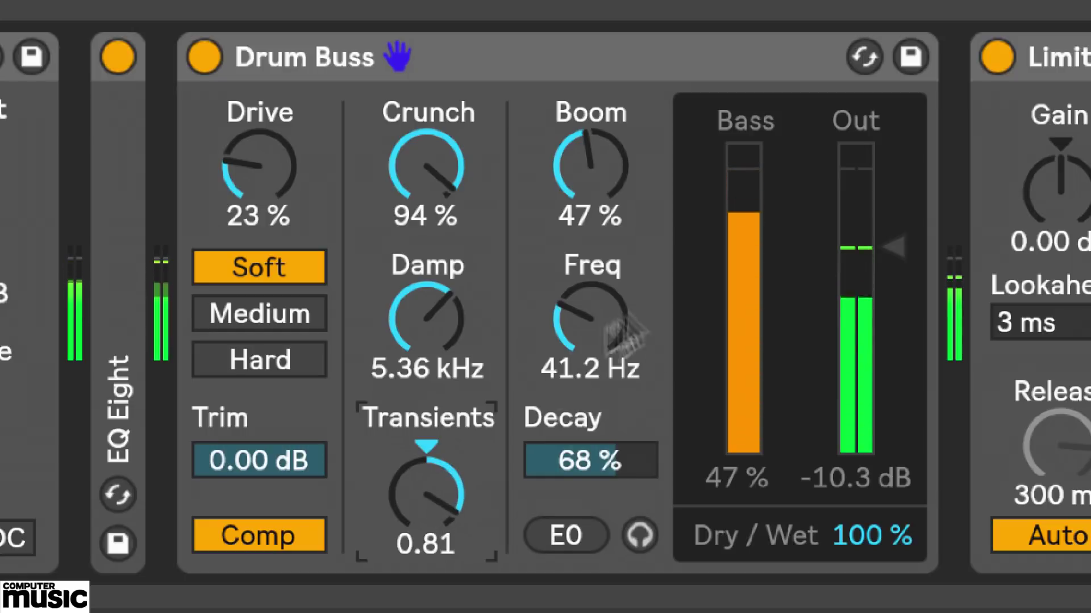
pyautogui.moveTo(427, 494); pyautogui.dragTo(451, 556)
pyautogui.moveTo(443, 483); pyautogui.dragTo(443, 526)
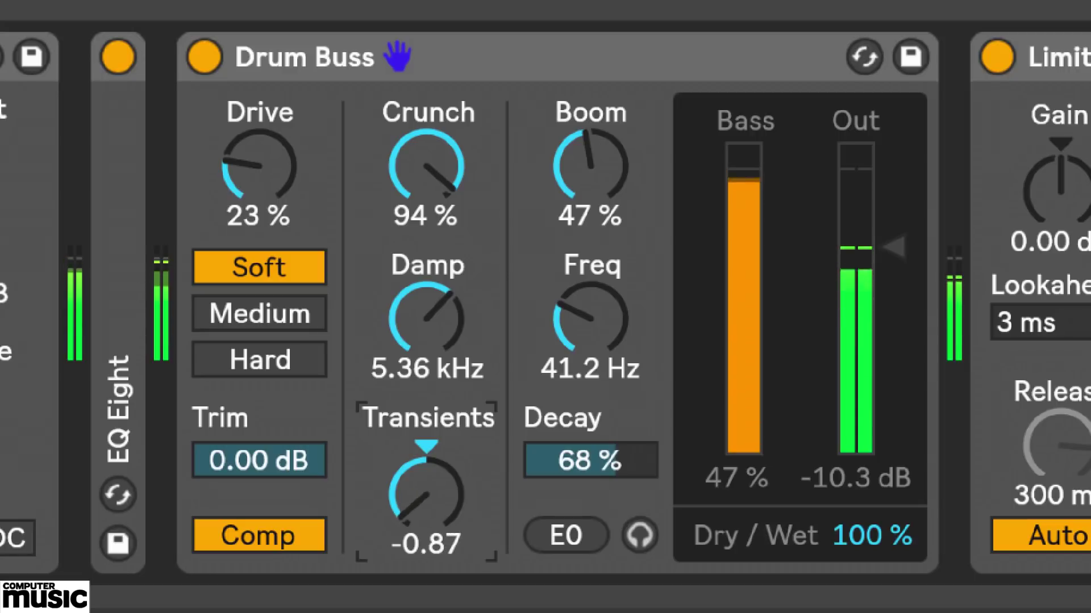
# - A/B the Drum Buss, then lower Drive to 8.7% and Crunch to 31% while adjusting Transients
pyautogui.click(206, 56)
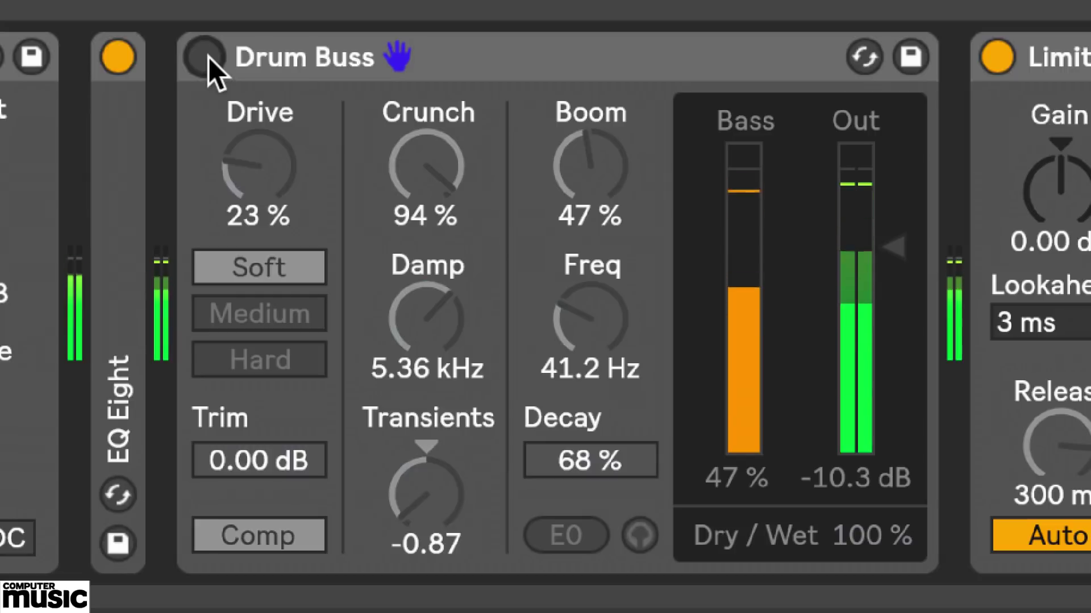
pyautogui.click(205, 57)
pyautogui.moveTo(428, 457); pyautogui.dragTo(429, 437)
pyautogui.moveTo(287, 182); pyautogui.dragTo(287, 199)
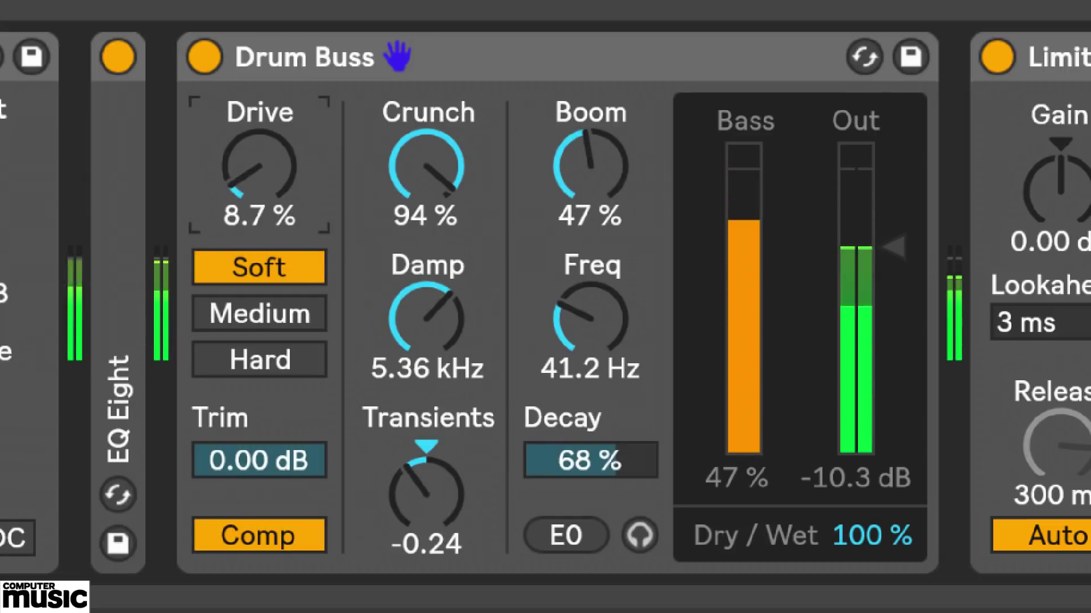
pyautogui.moveTo(426, 165); pyautogui.dragTo(426, 200)
pyautogui.moveTo(435, 514); pyautogui.dragTo(426, 446)
# - Raise Transients to 0.11 and compare the kick with the Drum Buss bypassed
pyautogui.click(204, 58)
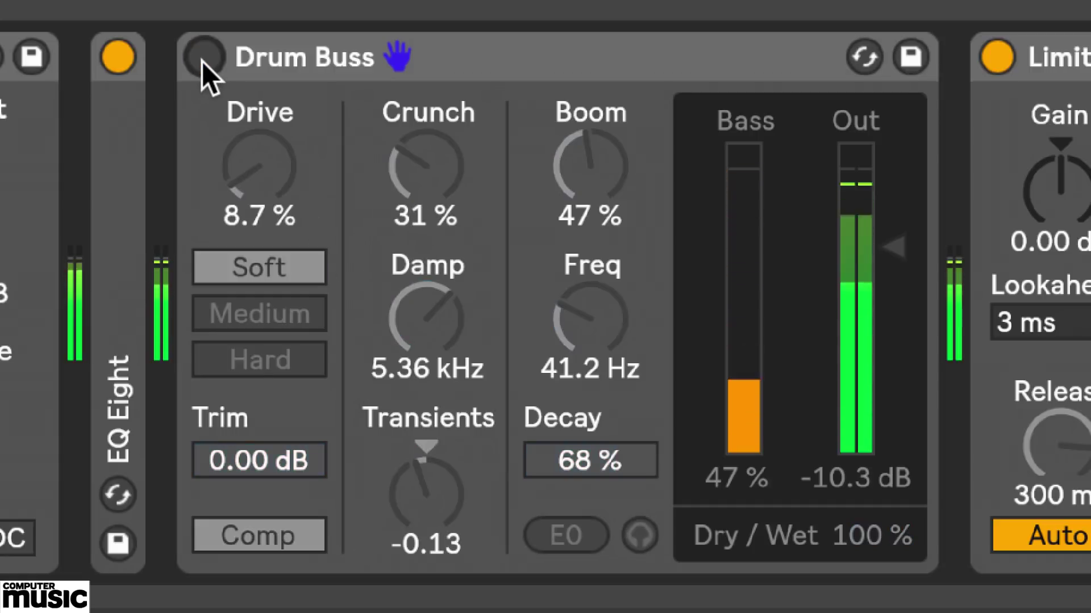
pyautogui.click(204, 58)
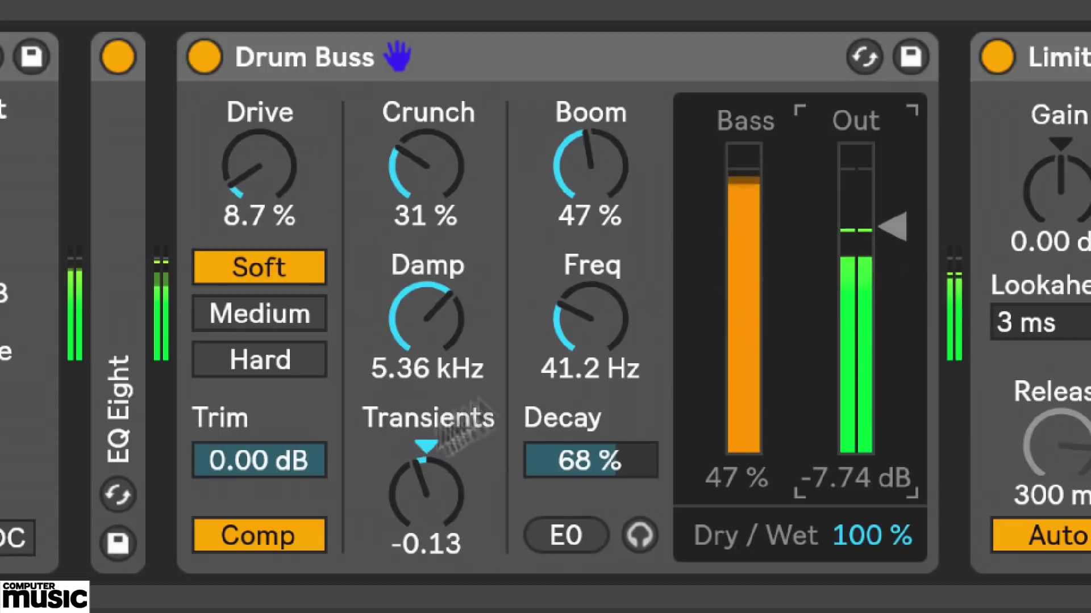
pyautogui.moveTo(419, 503); pyautogui.dragTo(419, 477)
pyautogui.click(873, 223)
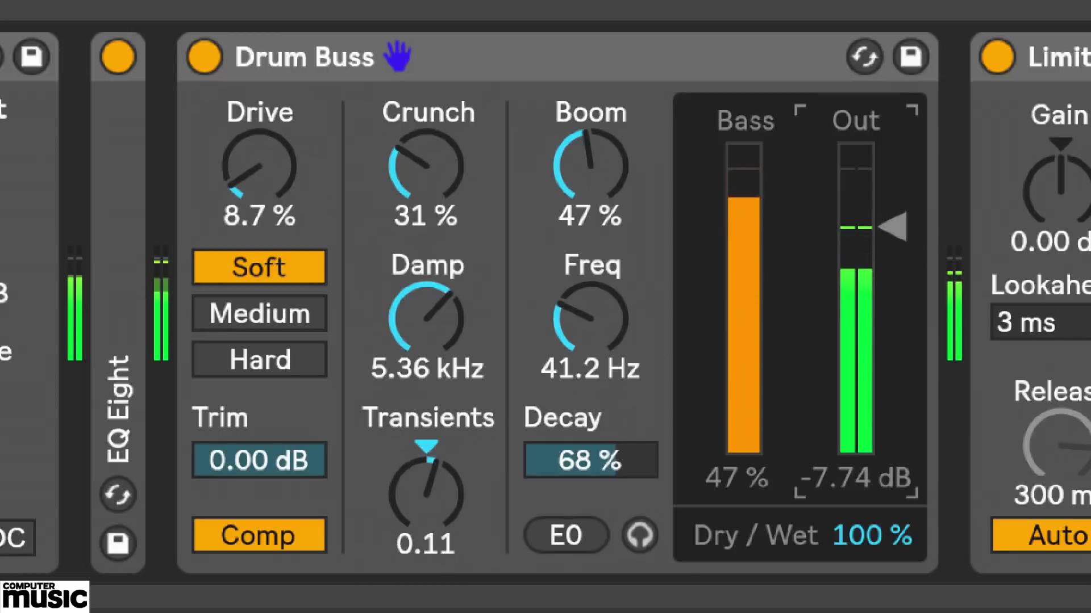
pyautogui.click(186, 51)
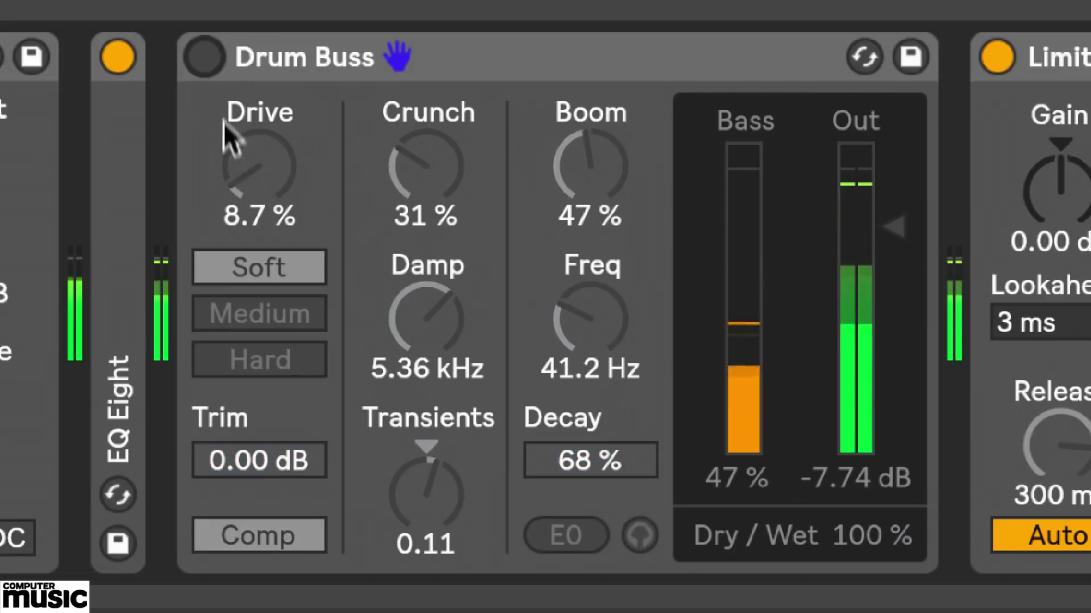
# - Re-enable Drum Buss, set Crunch to 29%, boost Boom and set Decay to 64%, A/B-ing the kick
pyautogui.click(210, 61)
pyautogui.moveTo(419, 155); pyautogui.dragTo(419, 160)
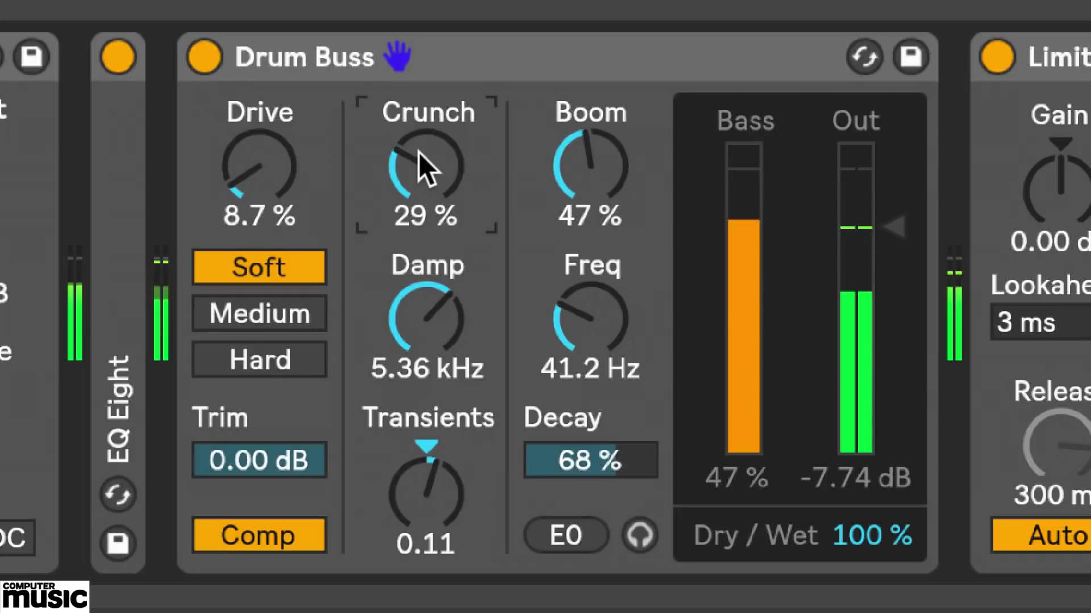
pyautogui.moveTo(585, 161); pyautogui.dragTo(584, 164)
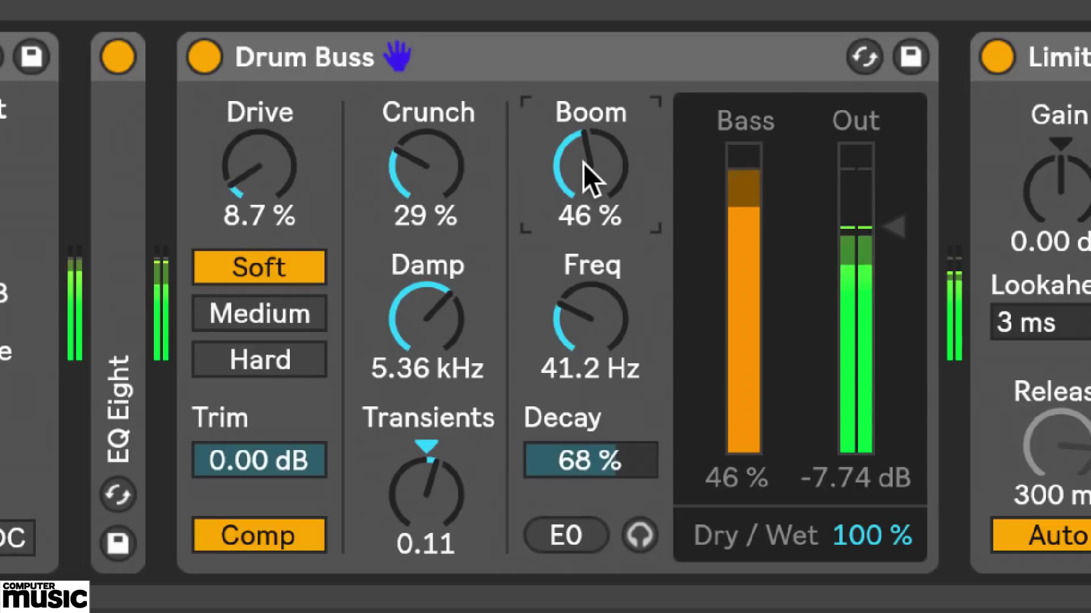
pyautogui.click(203, 62)
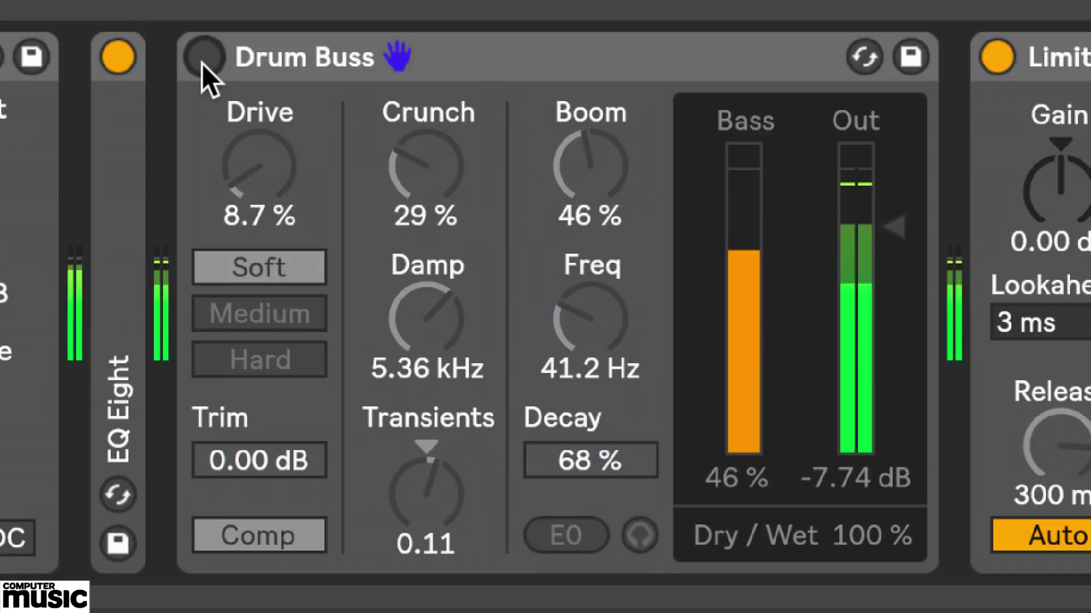
pyautogui.click(203, 58)
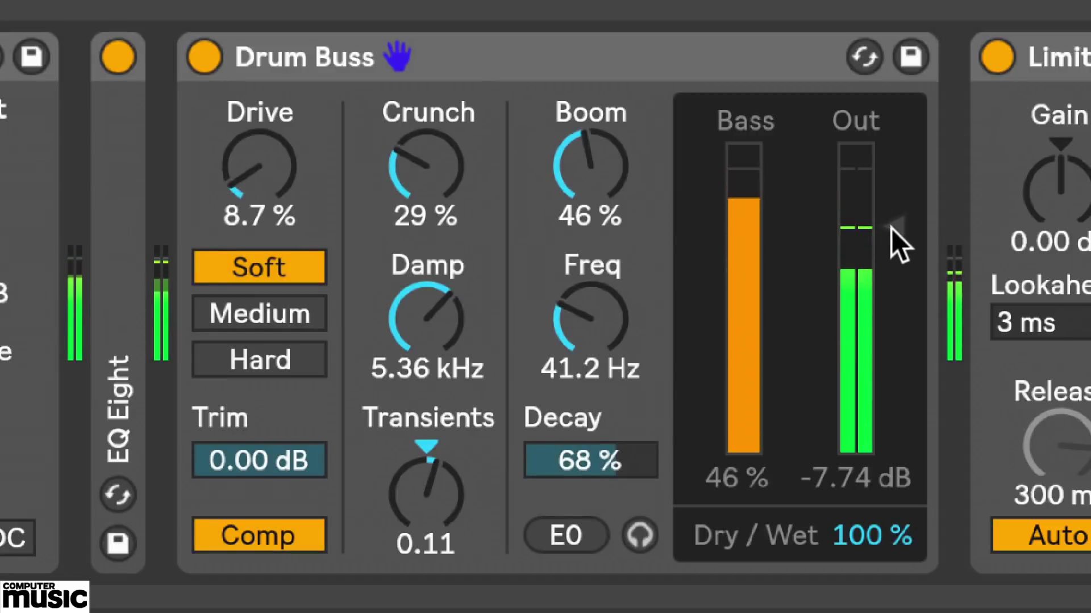
pyautogui.moveTo(591, 168); pyautogui.dragTo(591, 144)
pyautogui.moveTo(608, 458); pyautogui.dragTo(638, 468)
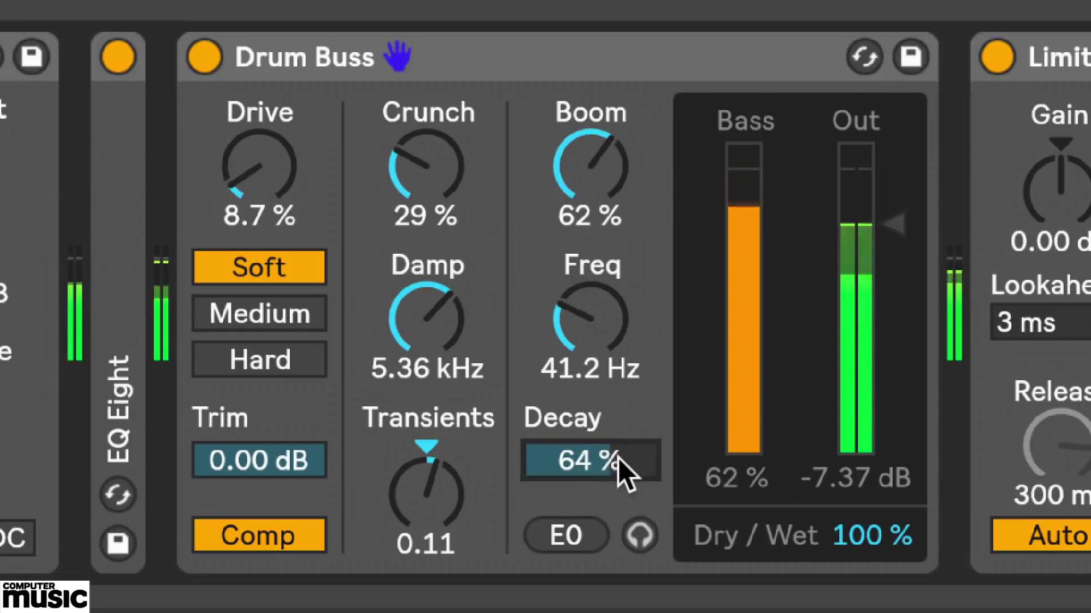
# - Settle Boom at 65% and Decay at 63%, A/B twice, then select the PERC GRP track
pyautogui.moveTo(574, 187); pyautogui.dragTo(574, 181)
pyautogui.moveTo(614, 455); pyautogui.dragTo(614, 458)
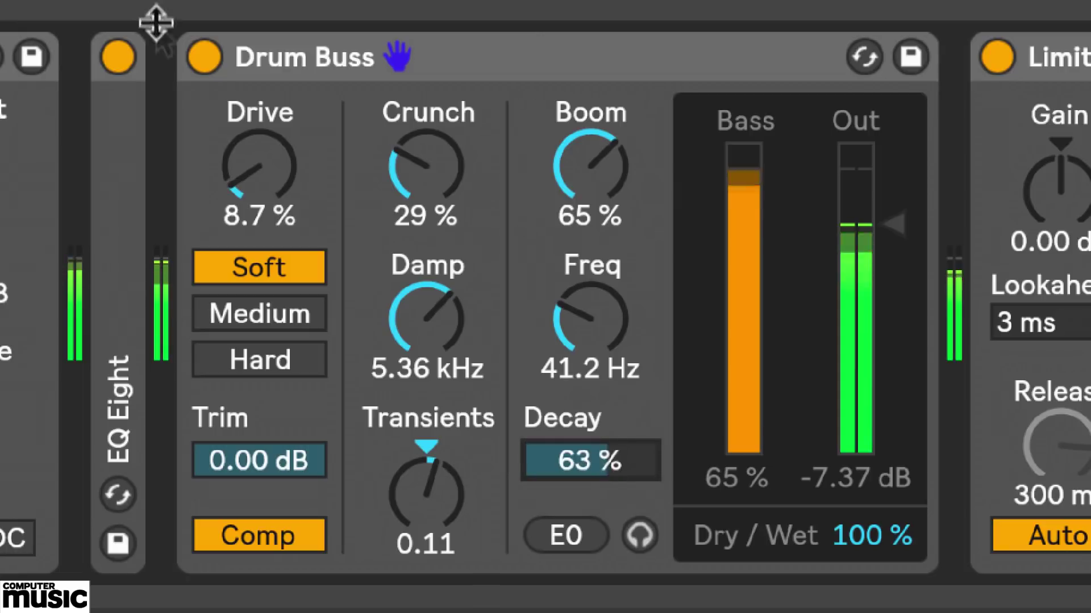
pyautogui.click(204, 57)
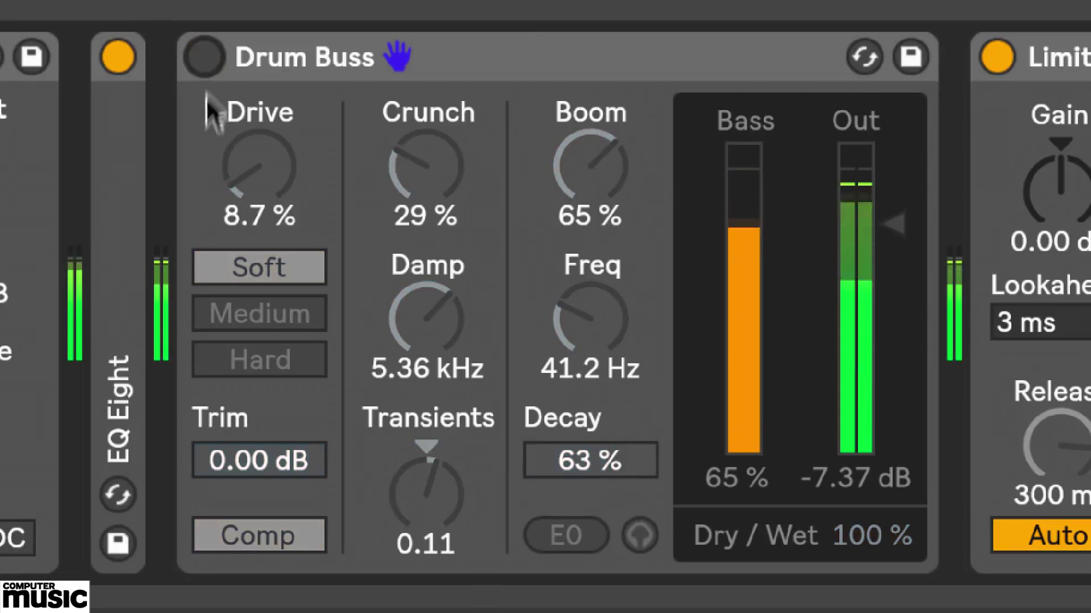
pyautogui.click(200, 59)
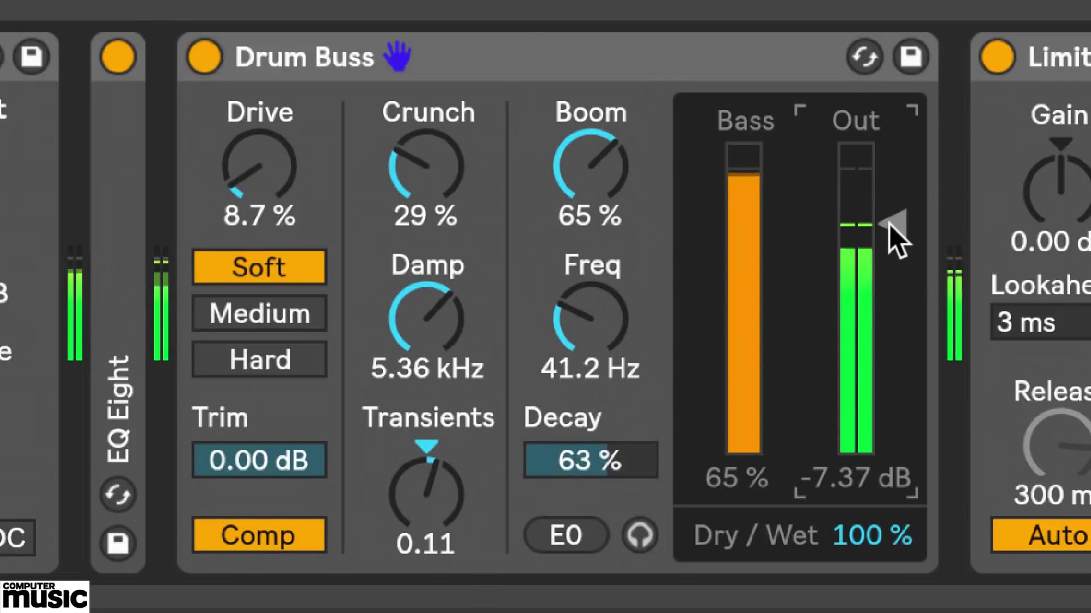
pyautogui.click(204, 57)
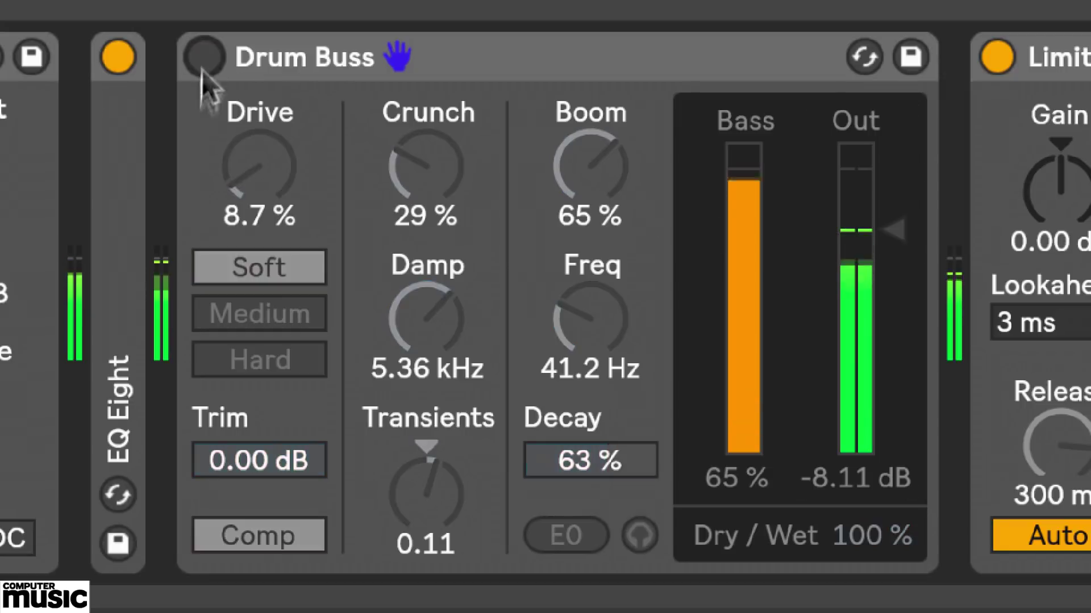
pyautogui.click(202, 56)
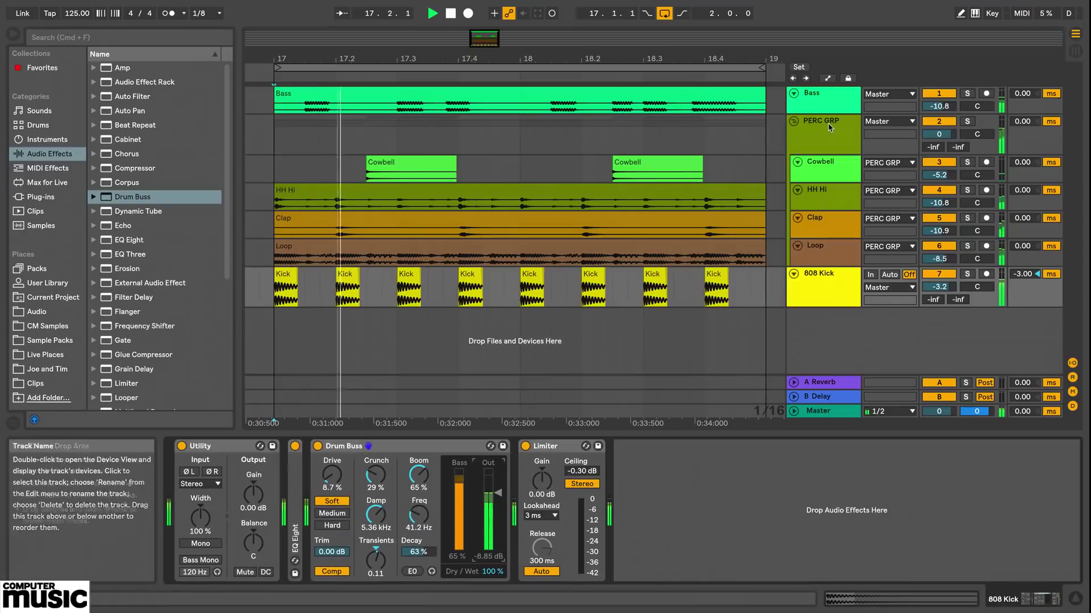
pyautogui.click(828, 126)
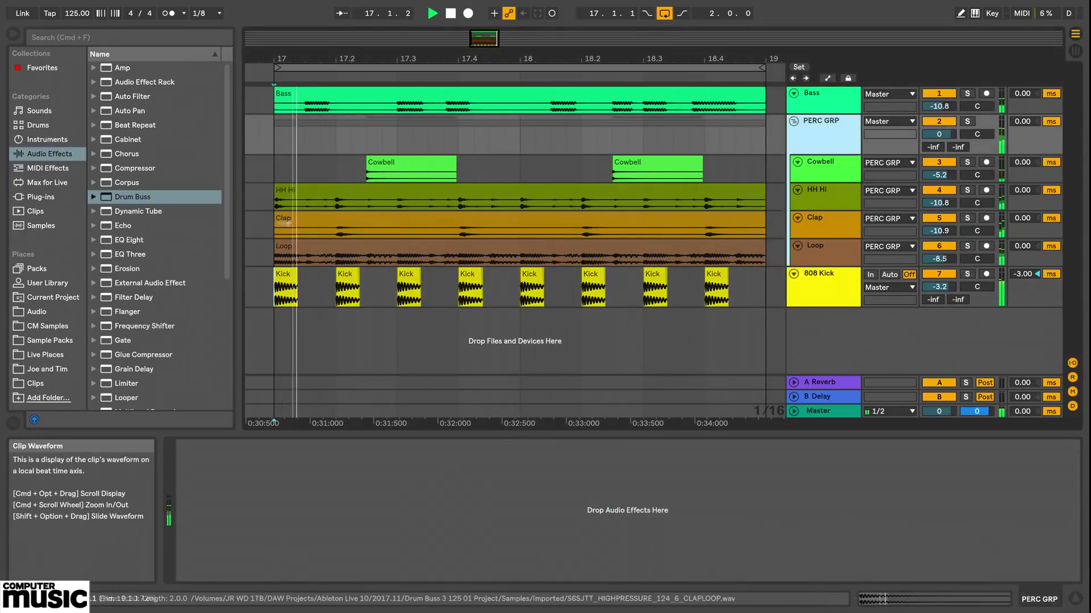
# - Add Drum Buss to PERC GRP, set Drive to 61% and start lowering the Dry/Wet blend
pyautogui.moveTo(136, 201); pyautogui.dragTo(402, 483)
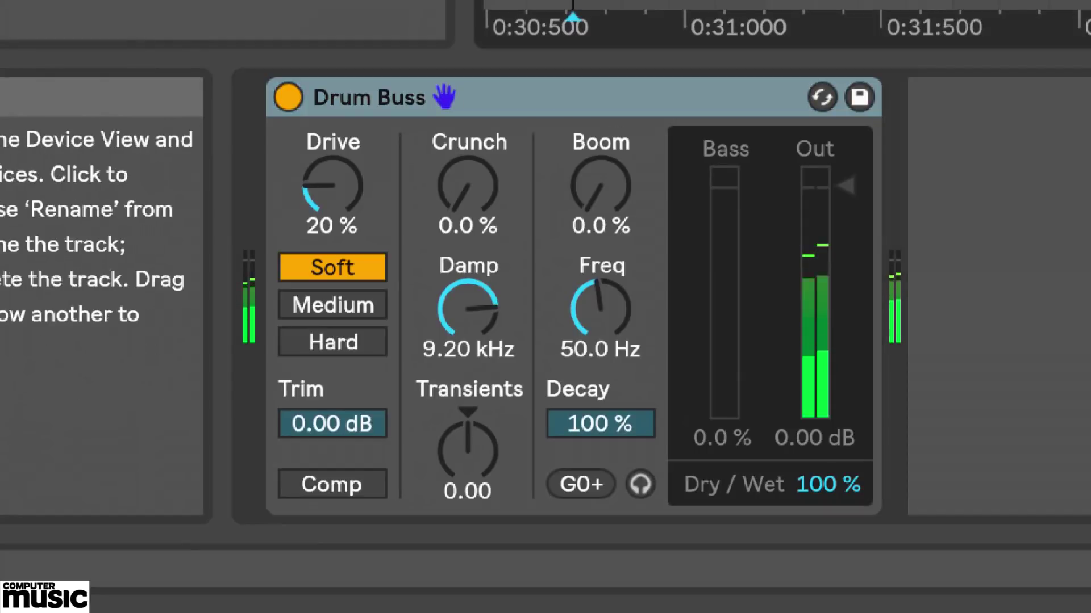
pyautogui.moveTo(342, 188)
pyautogui.mouseDown()
pyautogui.moveTo(342, 203)
pyautogui.moveTo(342, 193)
pyautogui.mouseUp()
pyautogui.moveTo(821, 484); pyautogui.dragTo(821, 500)
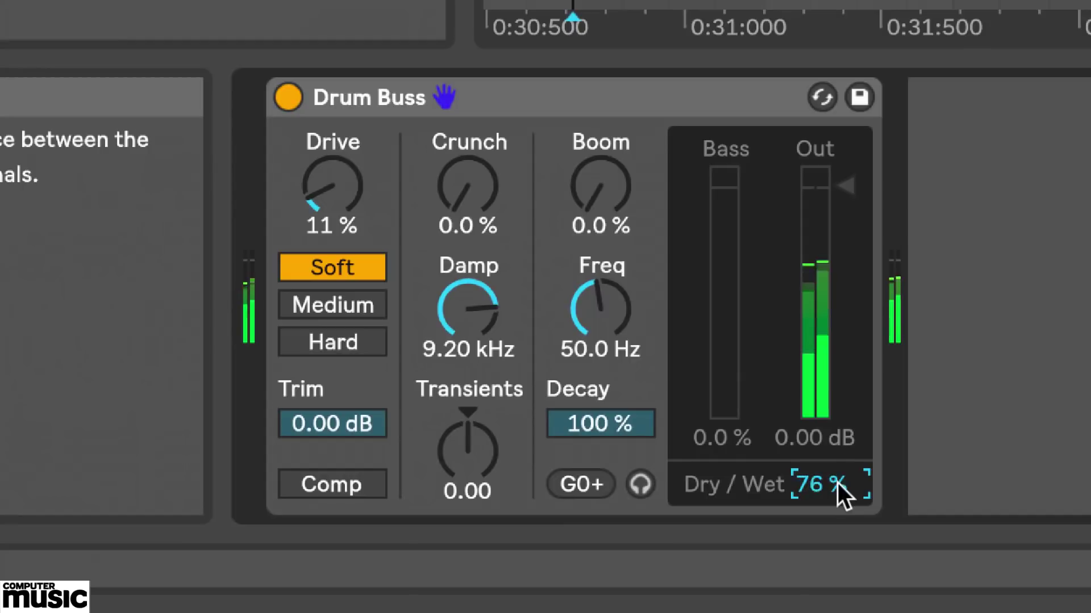
pyautogui.moveTo(332, 188); pyautogui.dragTo(332, 139)
pyautogui.moveTo(828, 504); pyautogui.dragTo(828, 545)
# - Set Crunch 81%, Damp 10.5 kHz, Transients 1.00, Dry/Wet 6.2%, and lower the output gain
pyautogui.moveTo(463, 217); pyautogui.dragTo(463, 170)
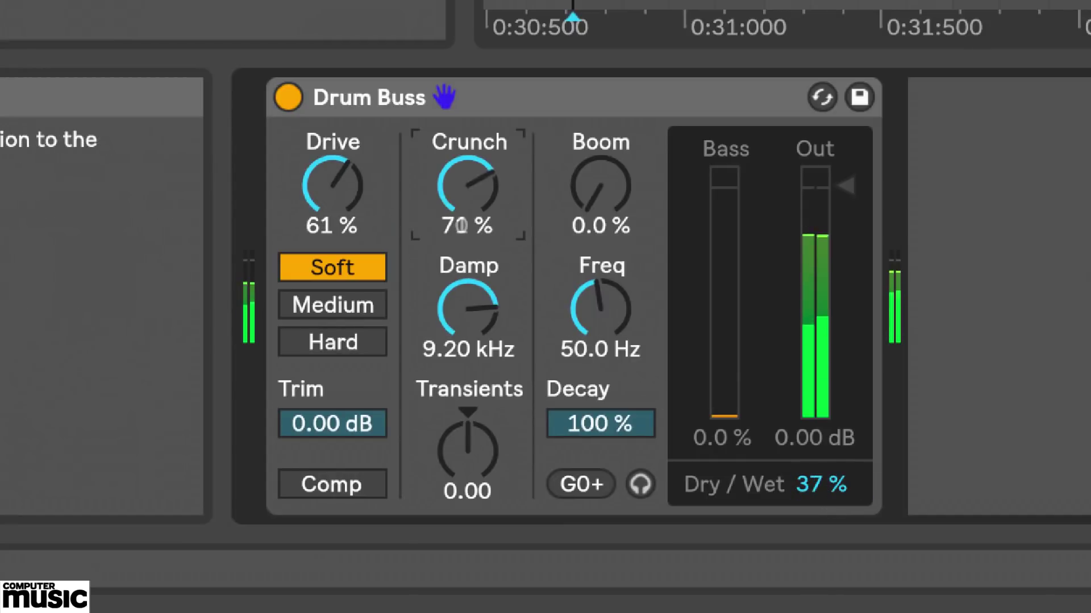
pyautogui.moveTo(845, 485); pyautogui.dragTo(844, 500)
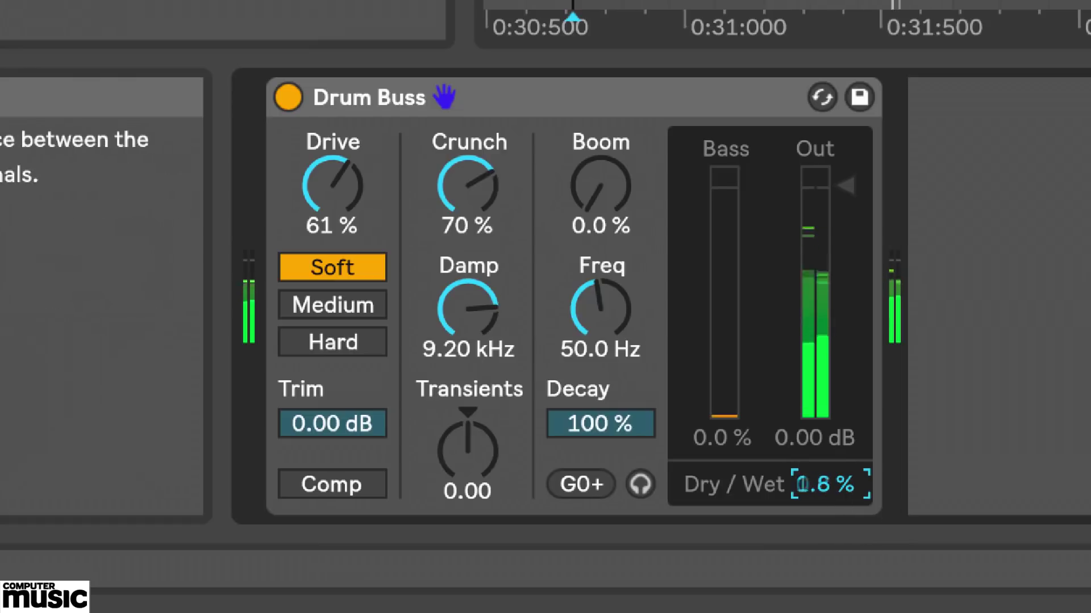
pyautogui.moveTo(487, 316); pyautogui.dragTo(487, 307)
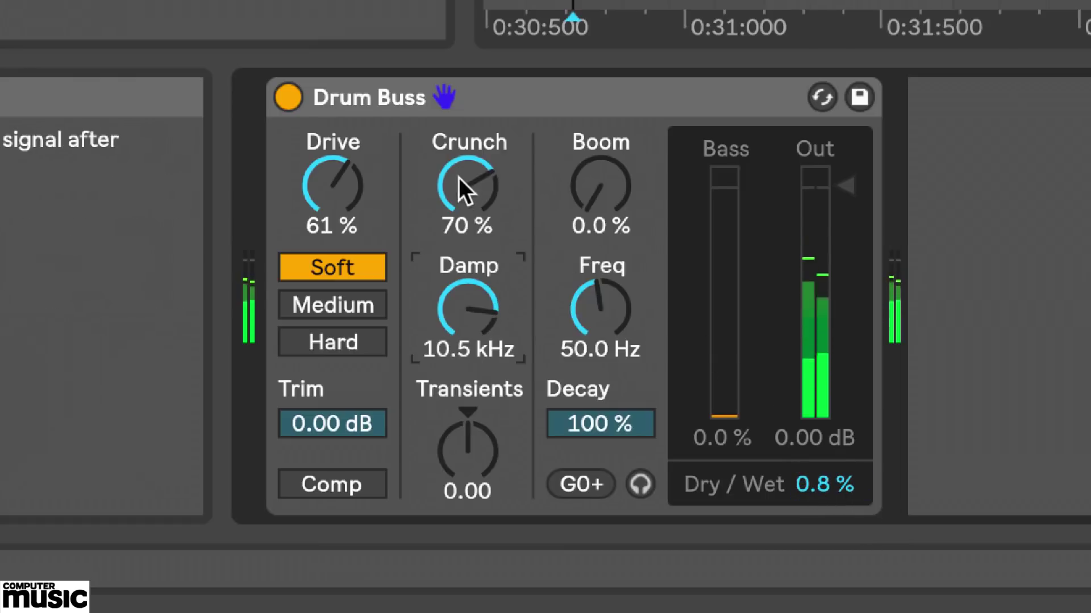
pyautogui.moveTo(462, 187); pyautogui.dragTo(463, 176)
pyautogui.moveTo(487, 509); pyautogui.dragTo(487, 466)
pyautogui.moveTo(823, 485); pyautogui.dragTo(824, 461)
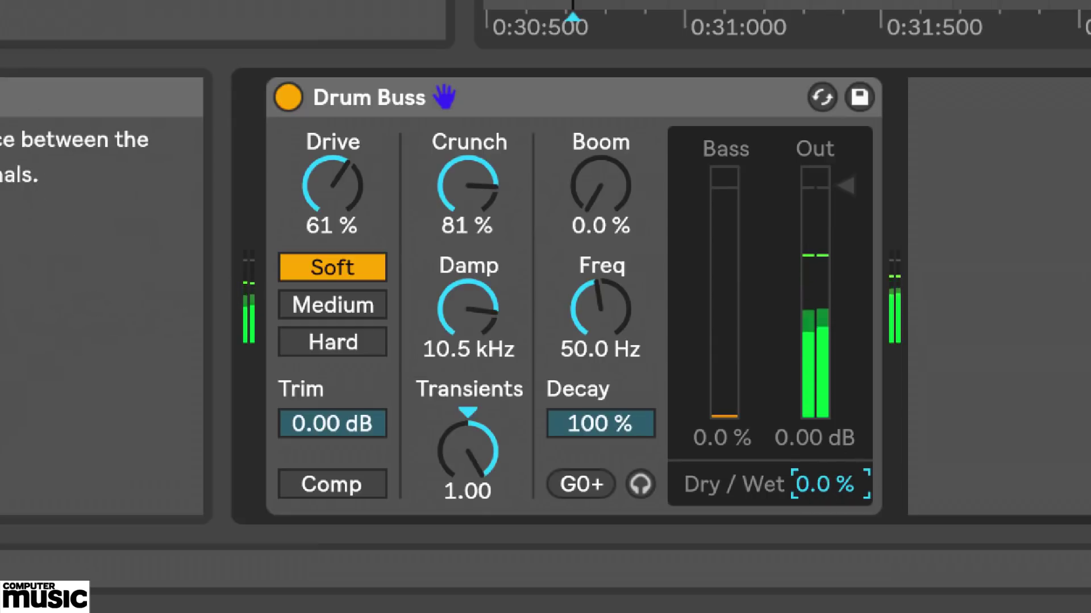
pyautogui.moveTo(833, 250); pyautogui.dragTo(833, 264)
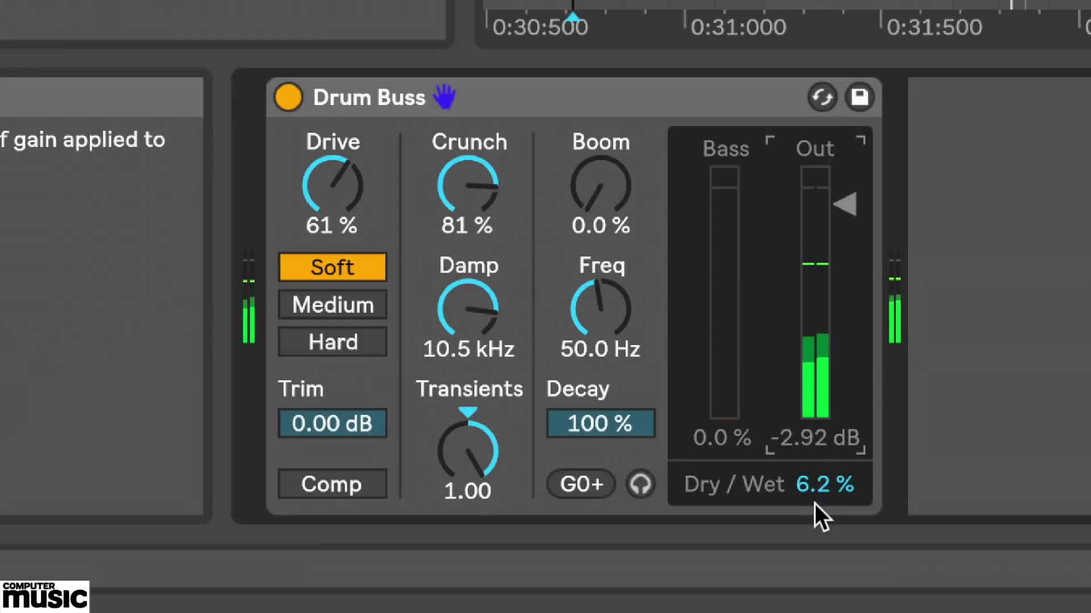
# - Lower the PERC GRP Drum Buss output to about -9.6 dB and Dry/Wet to 0.8%, A/B-ing it
pyautogui.click(290, 99)
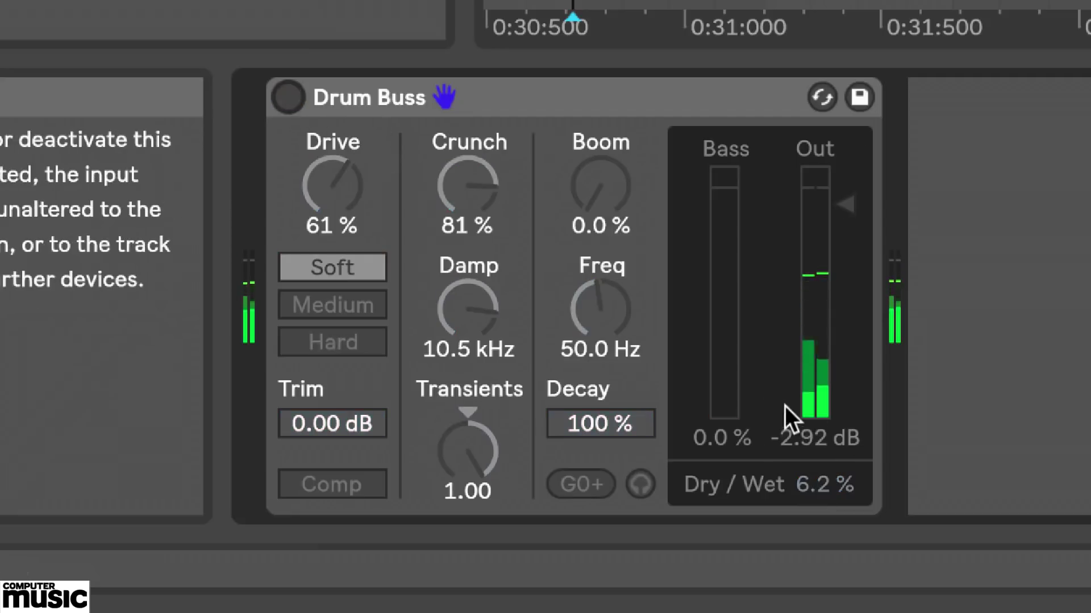
pyautogui.moveTo(852, 212); pyautogui.dragTo(847, 246)
pyautogui.click(287, 98)
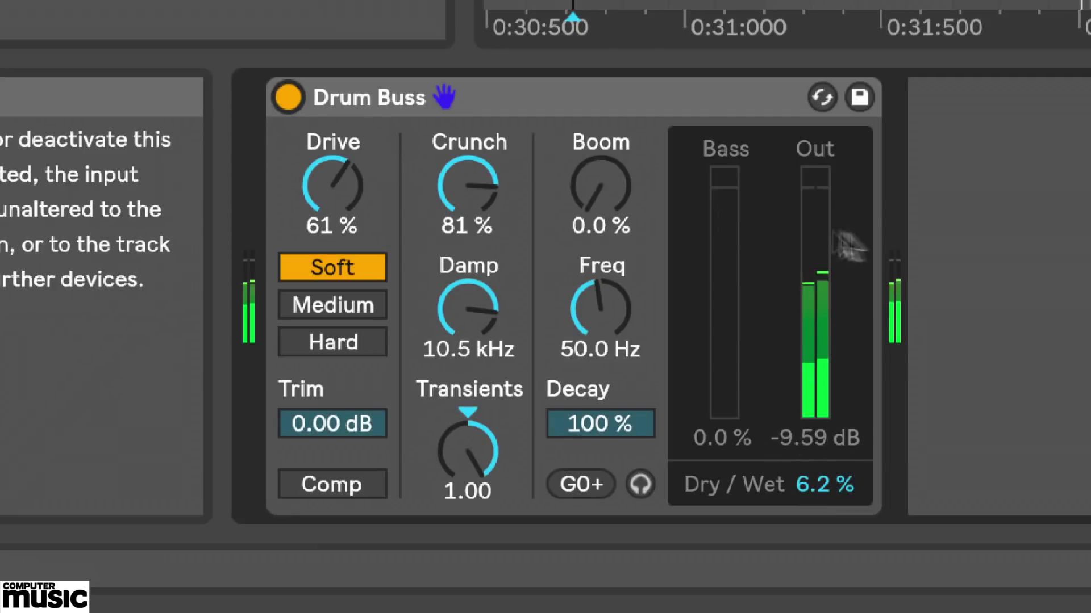
pyautogui.click(846, 246)
pyautogui.moveTo(844, 480); pyautogui.dragTo(845, 487)
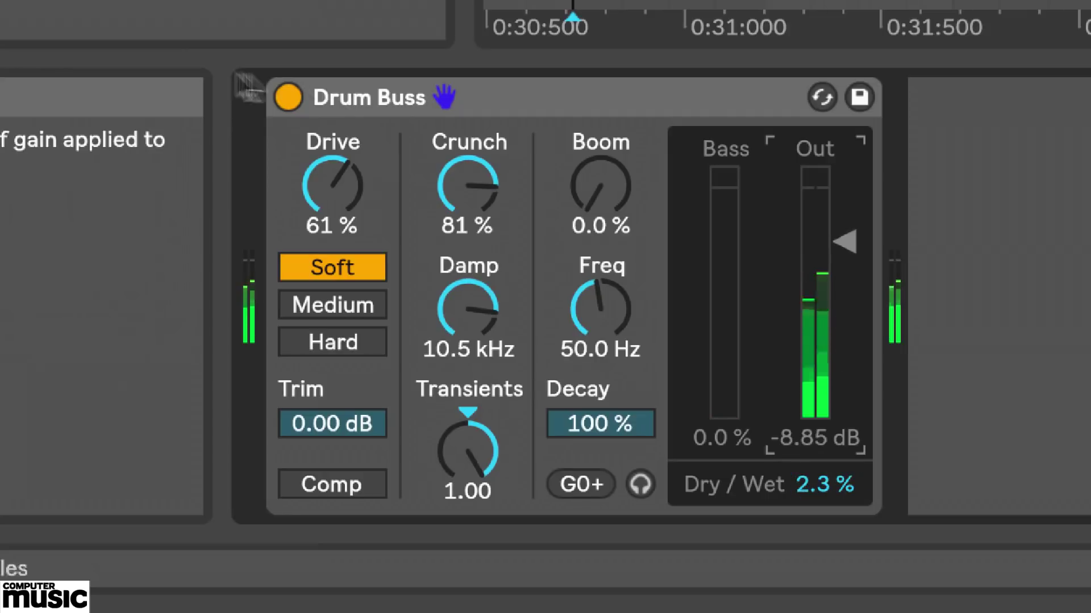
pyautogui.click(288, 97)
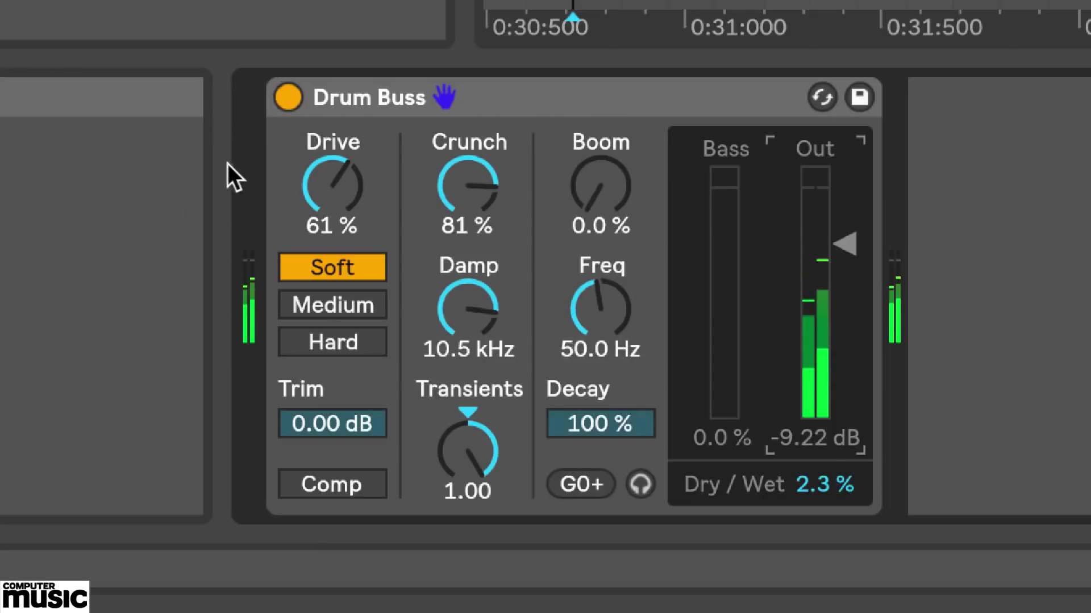
# - Raise Drive to 84% and increase Crunch, trying Medium and Hard drive types
pyautogui.moveTo(302, 175); pyautogui.dragTo(302, 159)
pyautogui.click(343, 305)
pyautogui.click(358, 348)
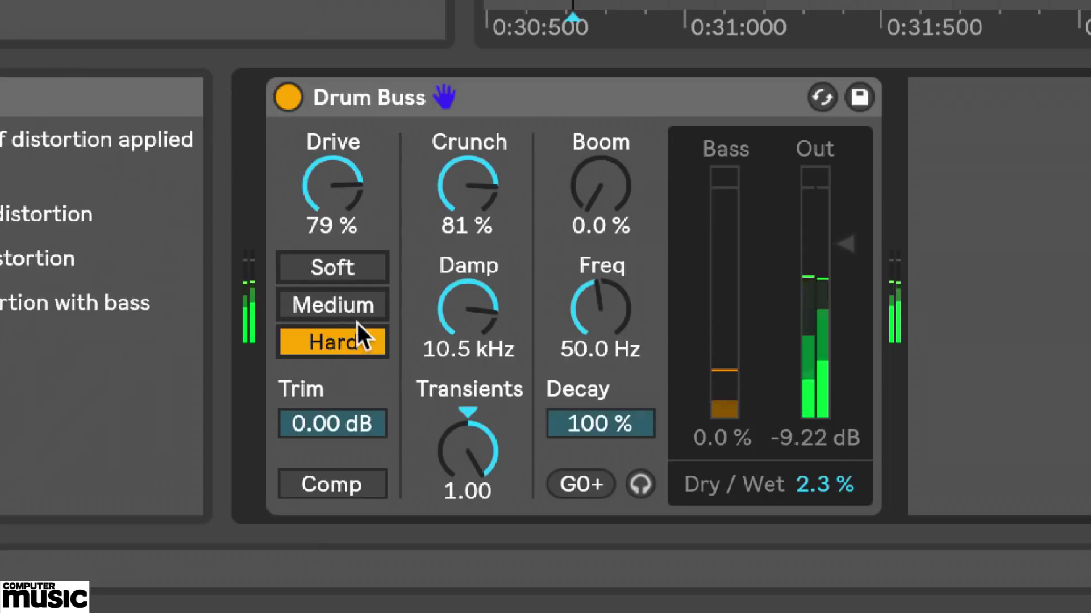
pyautogui.click(352, 307)
pyautogui.moveTo(343, 190); pyautogui.dragTo(343, 182)
pyautogui.moveTo(467, 187); pyautogui.dragTo(467, 181)
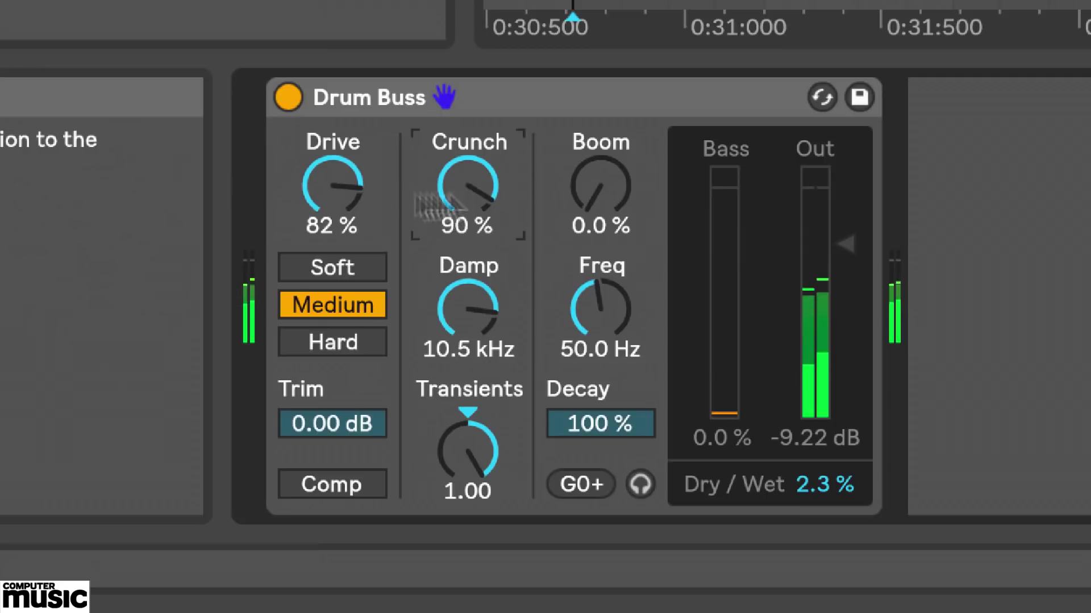
pyautogui.moveTo(341, 187); pyautogui.dragTo(341, 184)
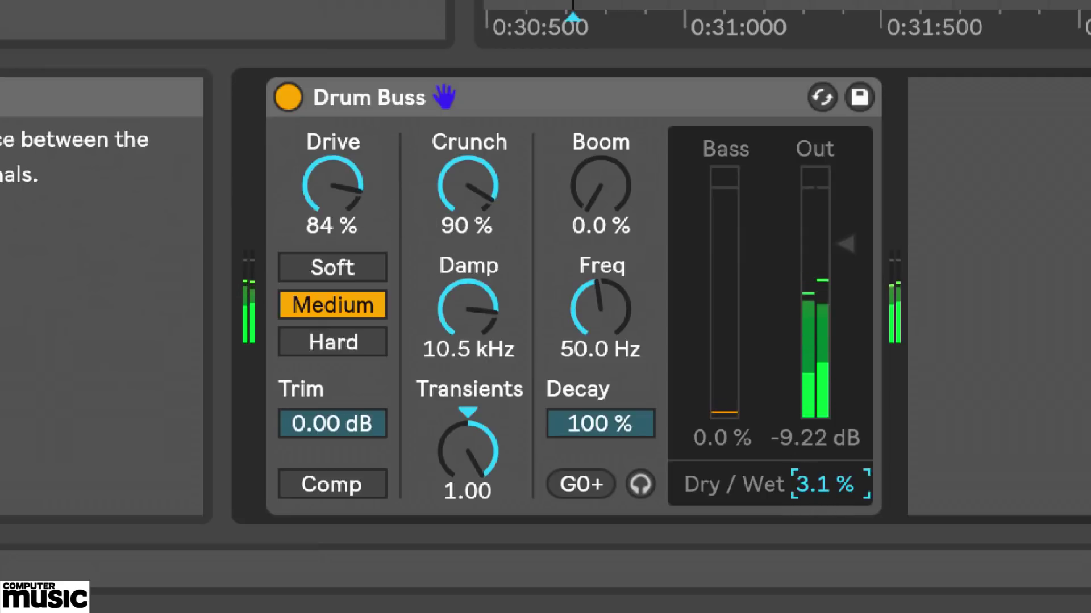
# - Raise the wet blend to 4.7%, comparing repeatedly against the bypassed Drum Buss
pyautogui.click(288, 97)
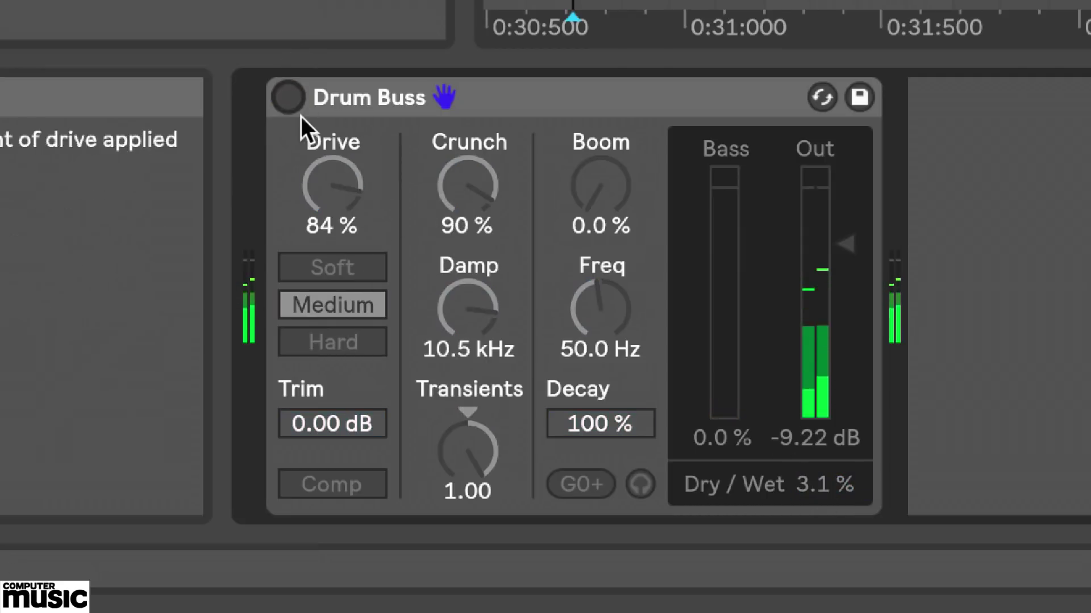
pyautogui.click(282, 95)
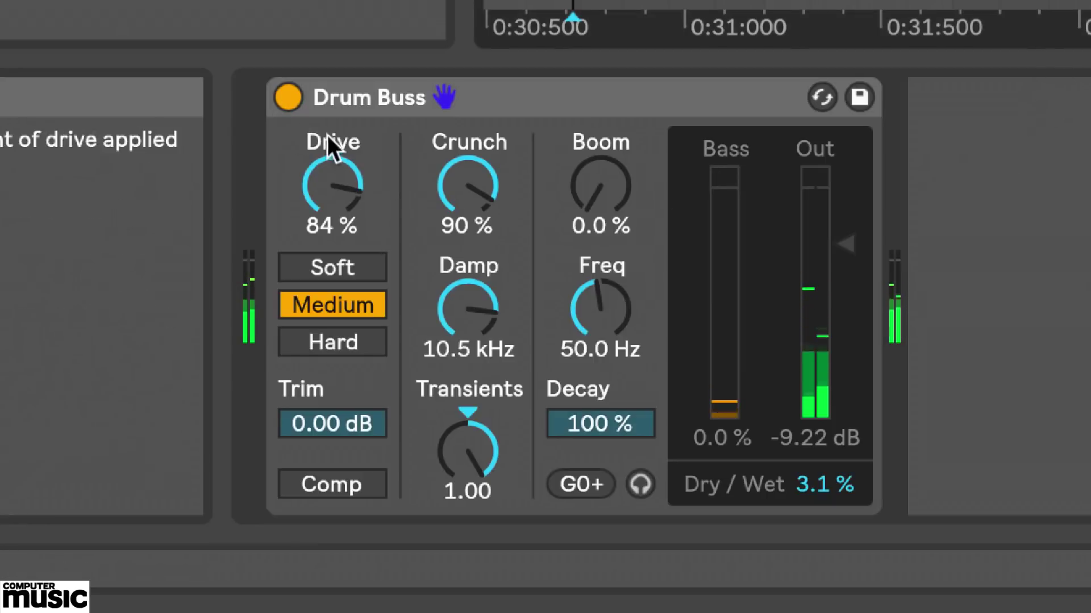
pyautogui.click(283, 93)
pyautogui.click(289, 101)
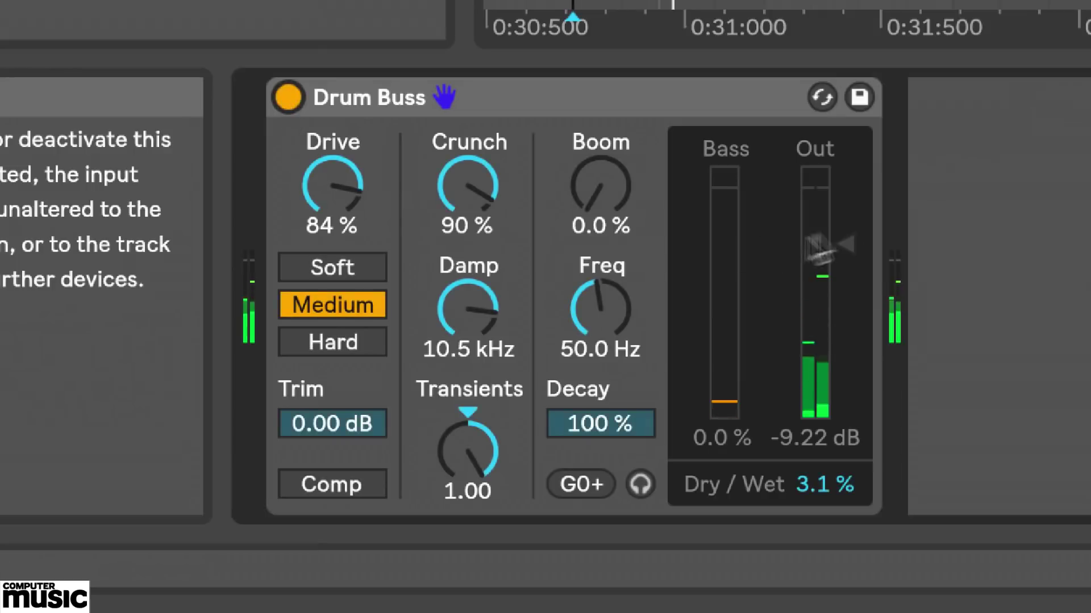
pyautogui.moveTo(832, 481); pyautogui.dragTo(832, 474)
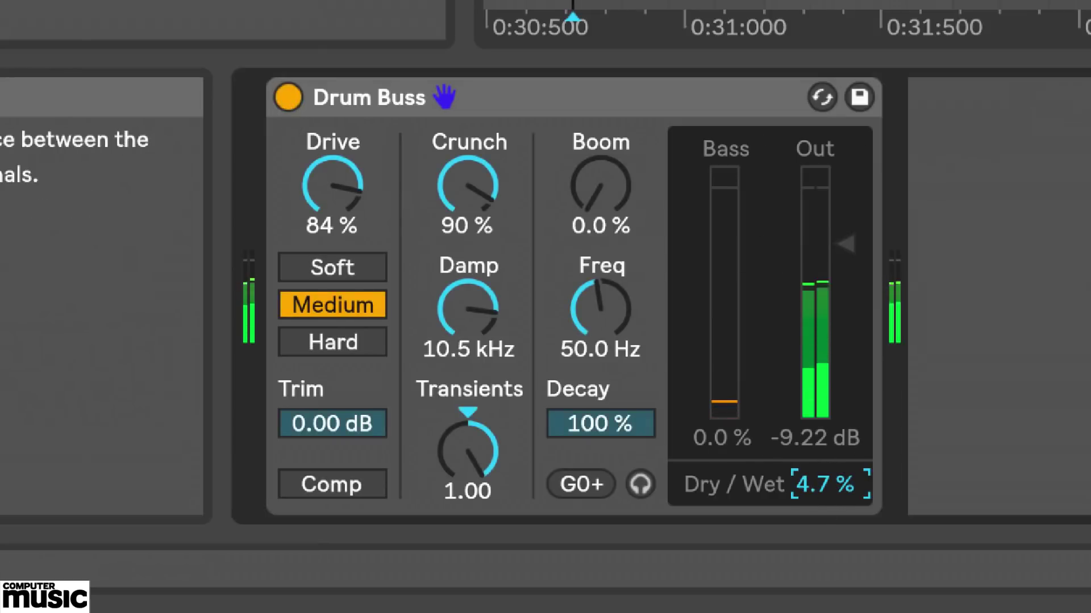
pyautogui.click(288, 98)
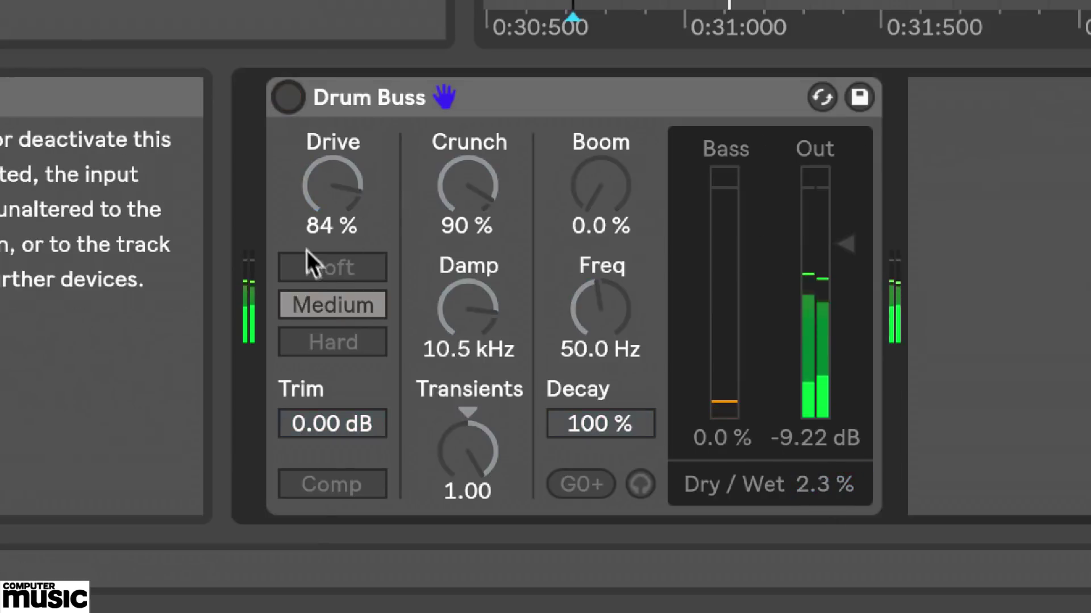
pyautogui.click(286, 95)
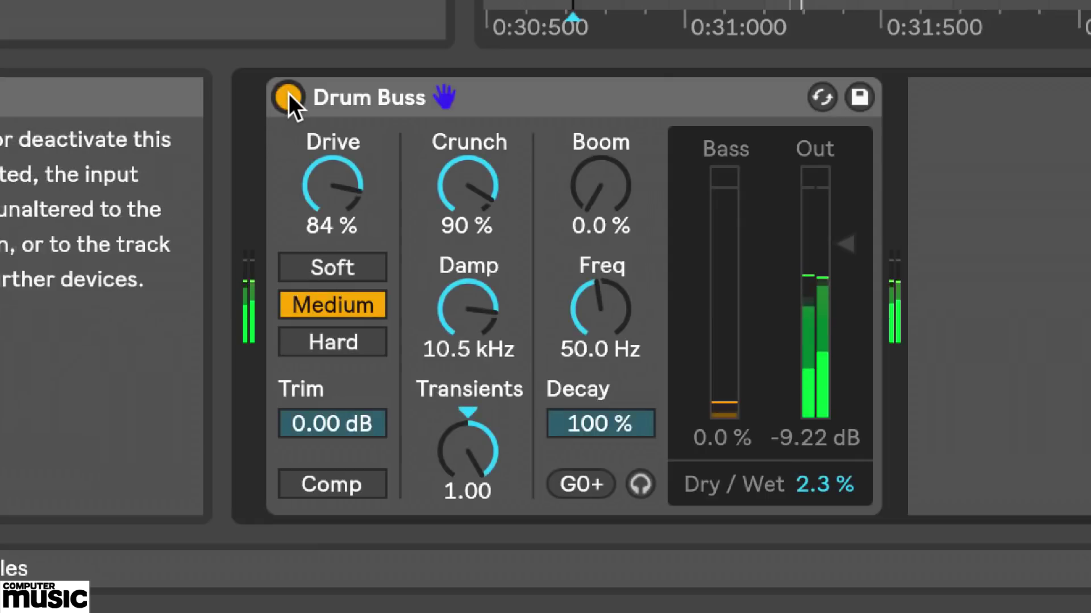
pyautogui.click(289, 96)
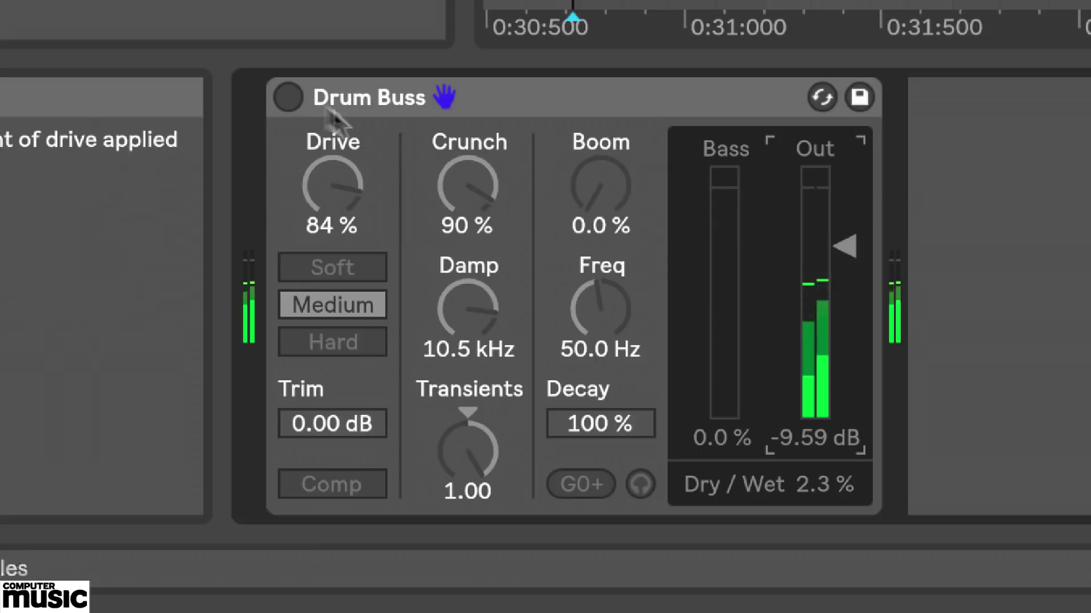
pyautogui.click(289, 97)
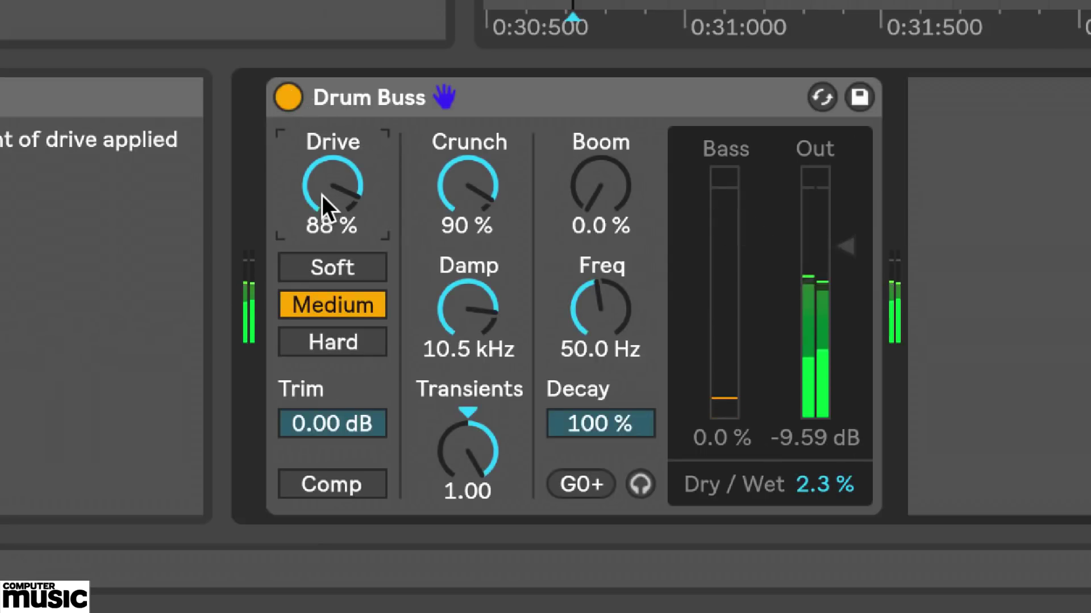
# - Set Crunch 94%, Damp 16.3 kHz, Transients 1.00, Hard mode and Drive 100%
pyautogui.moveTo(479, 188); pyautogui.dragTo(479, 181)
pyautogui.moveTo(468, 309)
pyautogui.mouseDown()
pyautogui.moveTo(468, 321)
pyautogui.moveTo(468, 304)
pyautogui.mouseUp()
pyautogui.moveTo(487, 446)
pyautogui.mouseDown()
pyautogui.moveTo(487, 483)
pyautogui.moveTo(486, 443)
pyautogui.mouseUp()
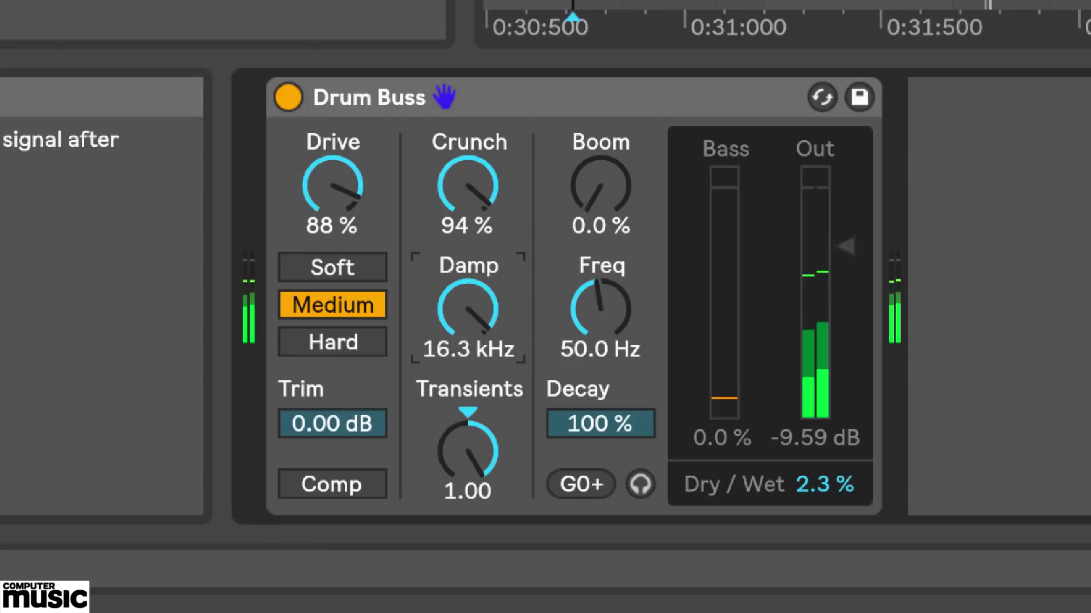
pyautogui.click(351, 340)
pyautogui.moveTo(343, 207); pyautogui.dragTo(344, 193)
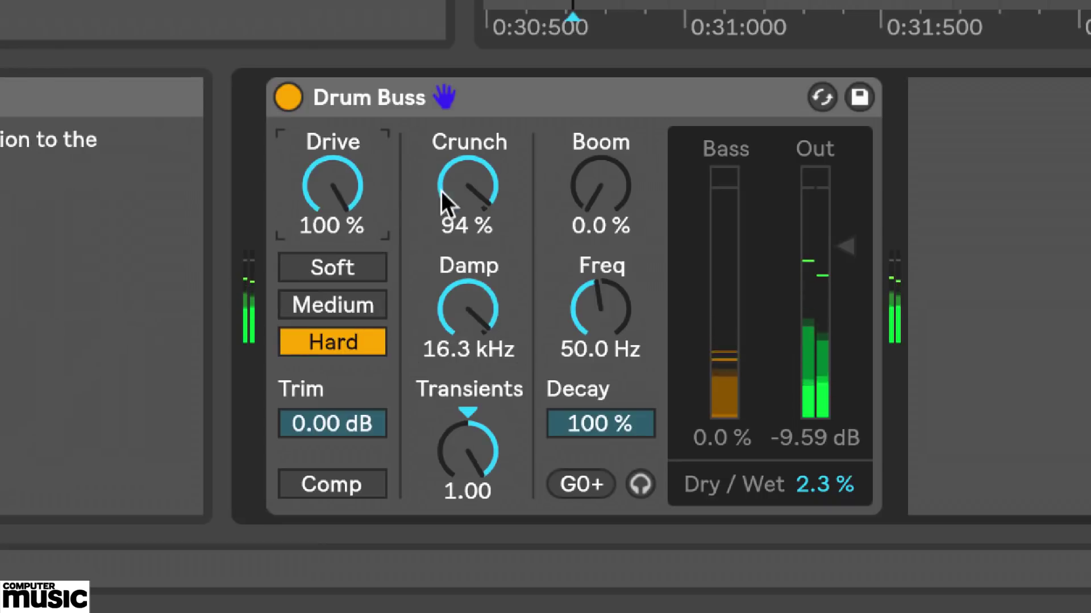
# - Nudge Crunch, then add Drum Buss after EQ Eight on Bass with output at -3.29 dB
pyautogui.moveTo(441, 193); pyautogui.dragTo(441, 190)
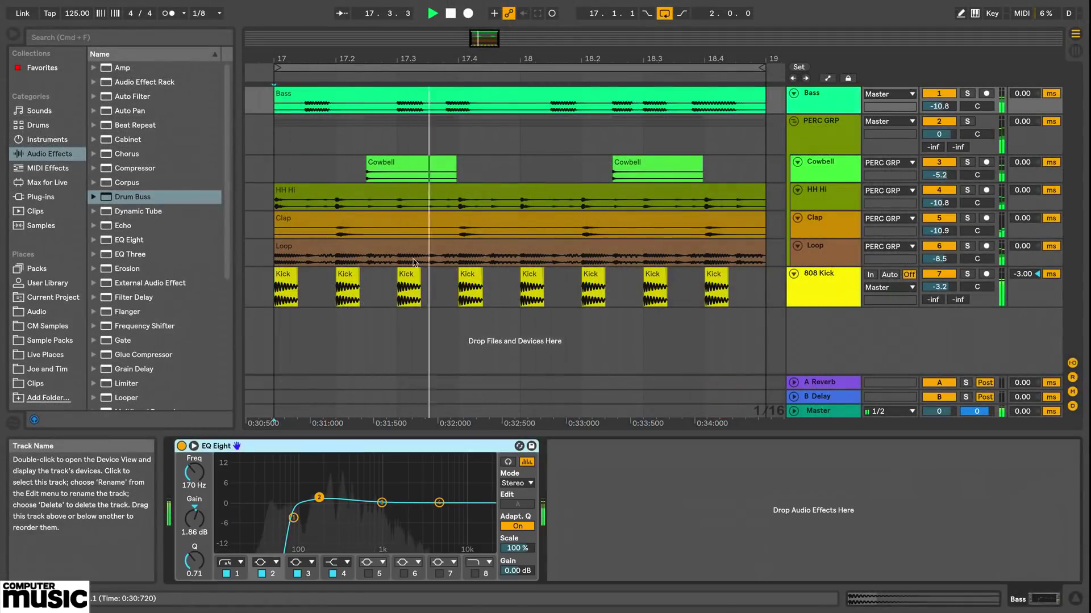
pyautogui.moveTo(132, 197); pyautogui.dragTo(644, 500)
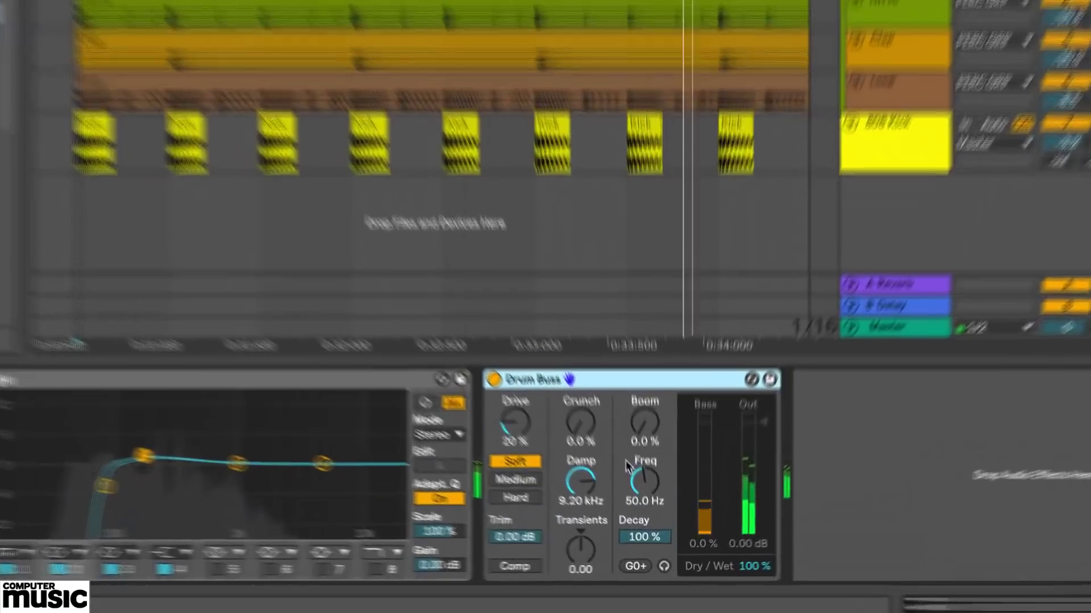
pyautogui.moveTo(565, 477); pyautogui.dragTo(566, 472)
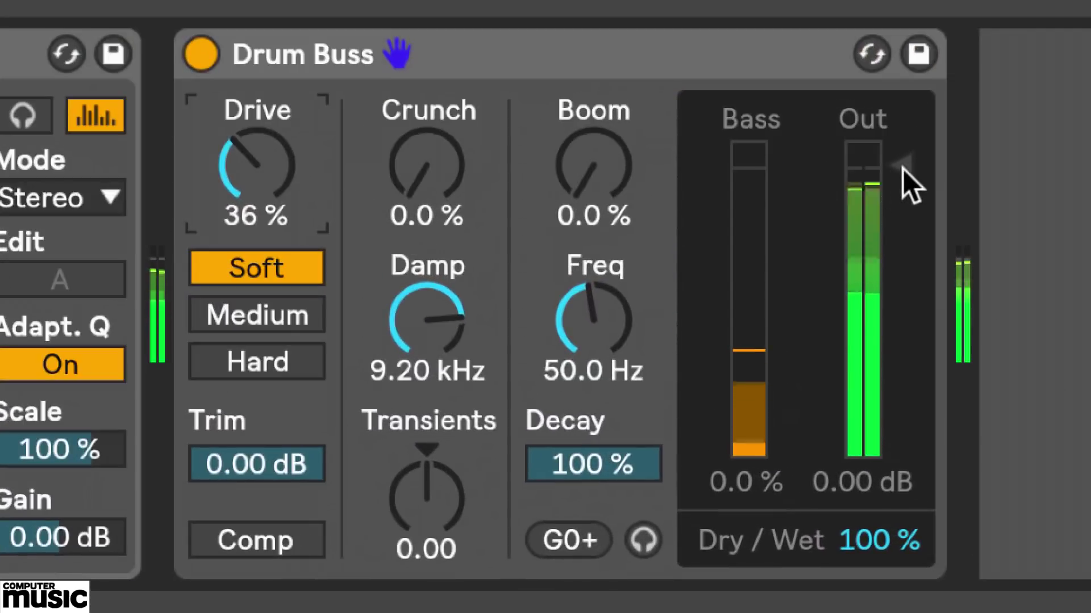
pyautogui.moveTo(901, 166); pyautogui.dragTo(899, 191)
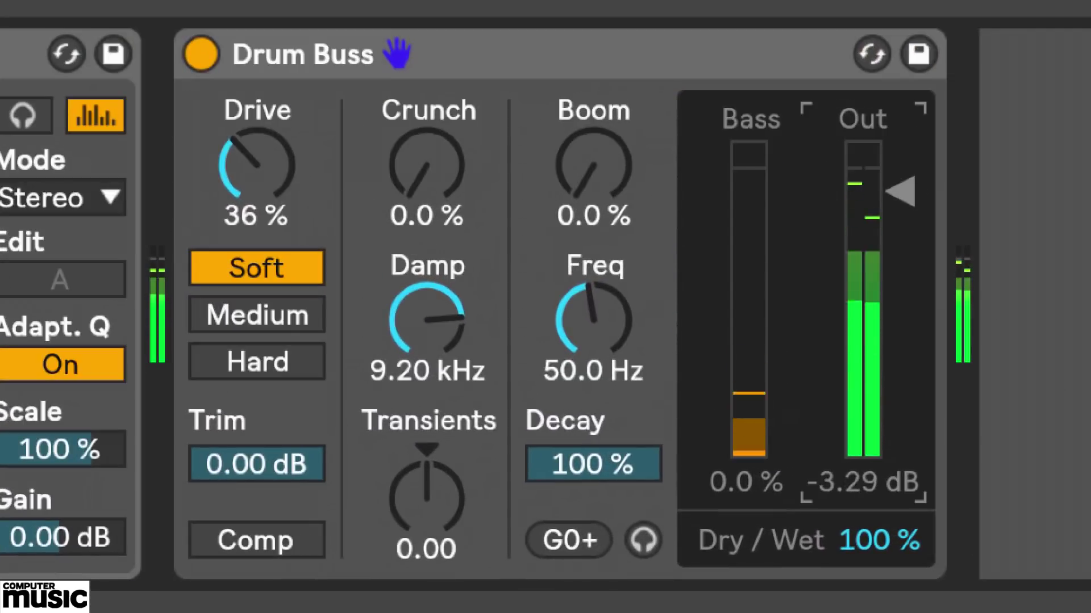
# - Switch the Bass Drum Buss to Hard, Drive 56%, bring in Crunch and cut Dry/Wet to about 30%
pyautogui.click(301, 364)
pyautogui.moveTo(280, 188); pyautogui.dragTo(280, 166)
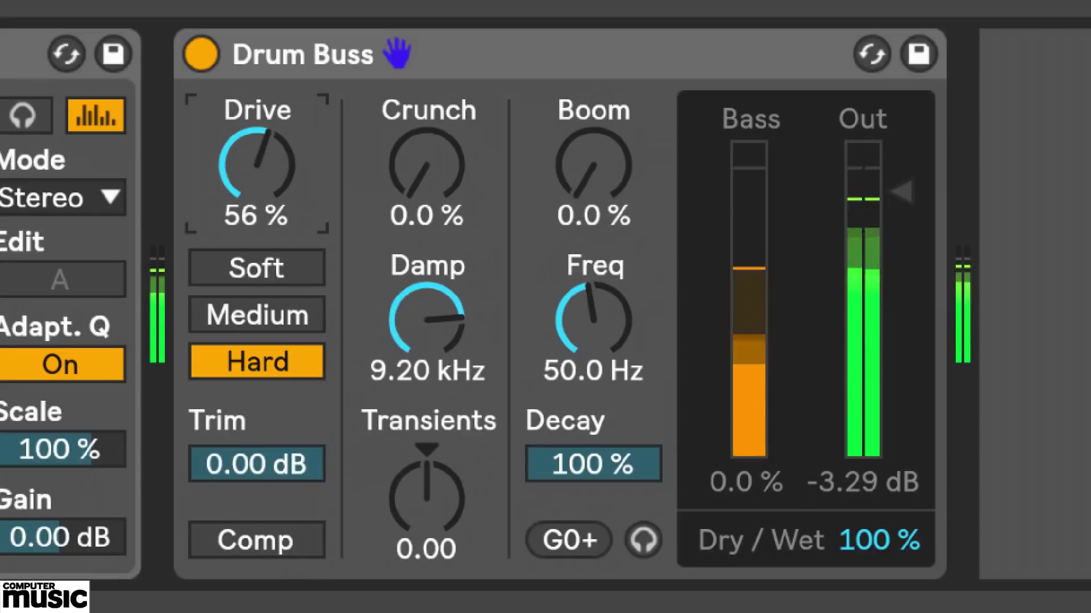
pyautogui.click(901, 192)
pyautogui.moveTo(917, 557); pyautogui.dragTo(917, 571)
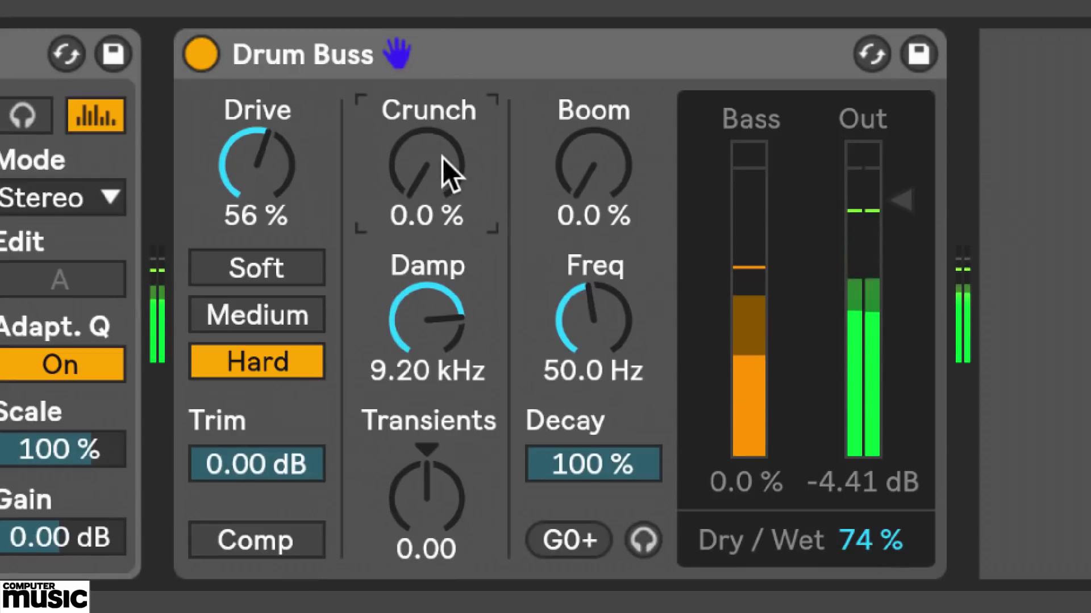
pyautogui.moveTo(444, 161); pyautogui.dragTo(444, 62)
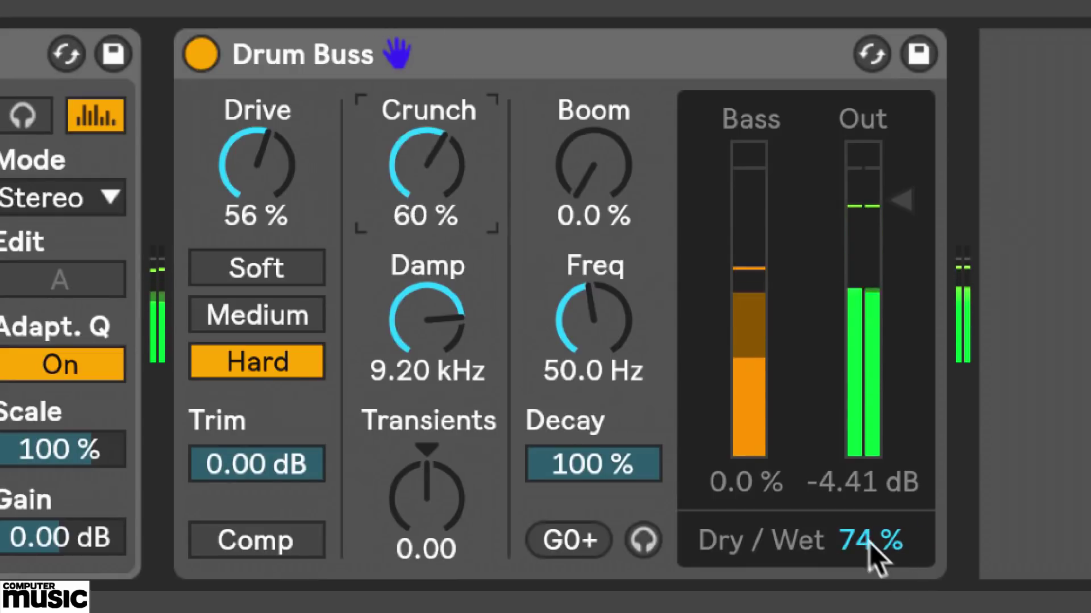
pyautogui.moveTo(868, 544); pyautogui.dragTo(868, 593)
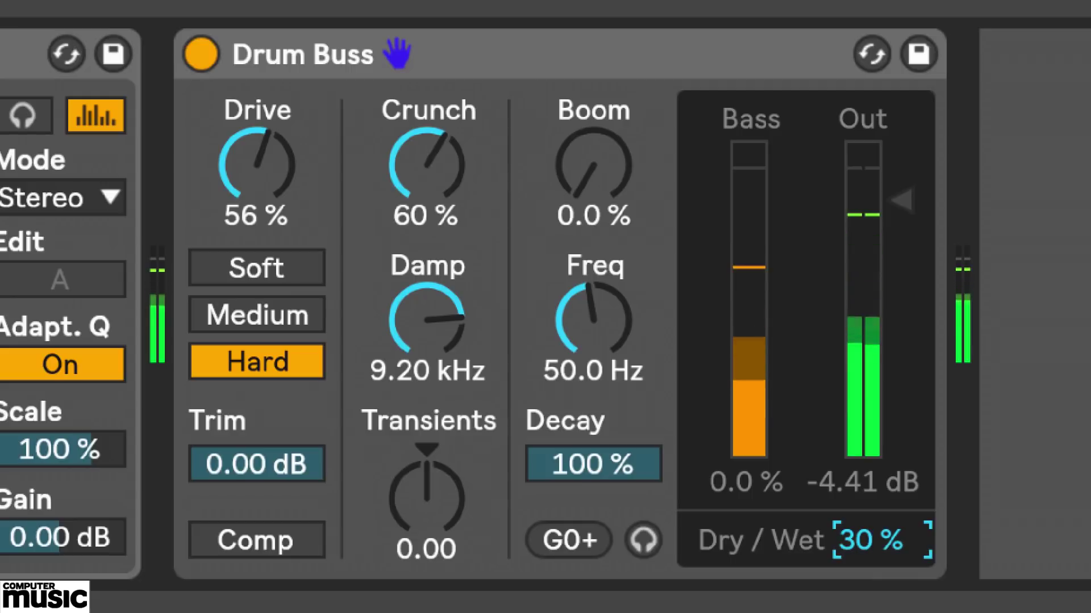
# - Refine to Drive 67%, Crunch 58%, Damp 9.62 kHz, Dry/Wet 27%, and enable compression
pyautogui.moveTo(426, 165); pyautogui.dragTo(426, 185)
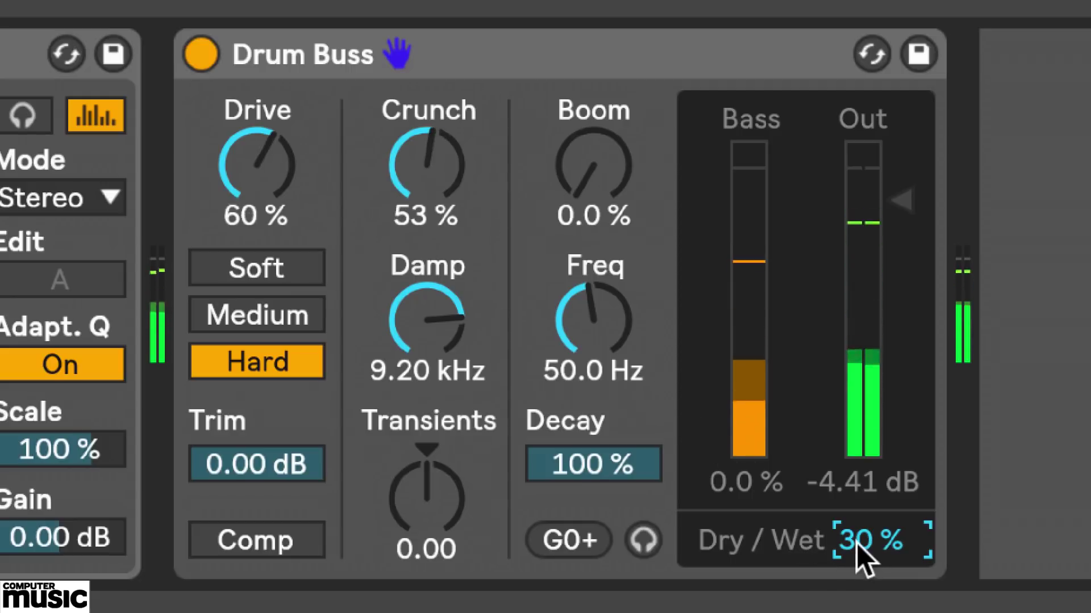
pyautogui.moveTo(860, 553); pyautogui.dragTo(860, 563)
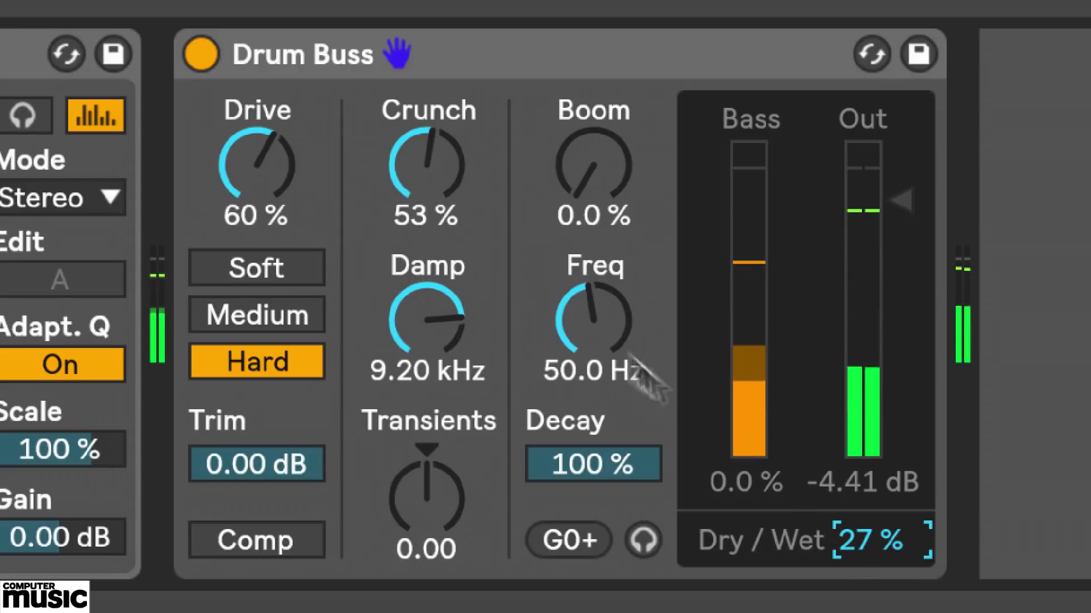
pyautogui.moveTo(324, 202); pyautogui.dragTo(316, 183)
pyautogui.moveTo(455, 187); pyautogui.dragTo(454, 176)
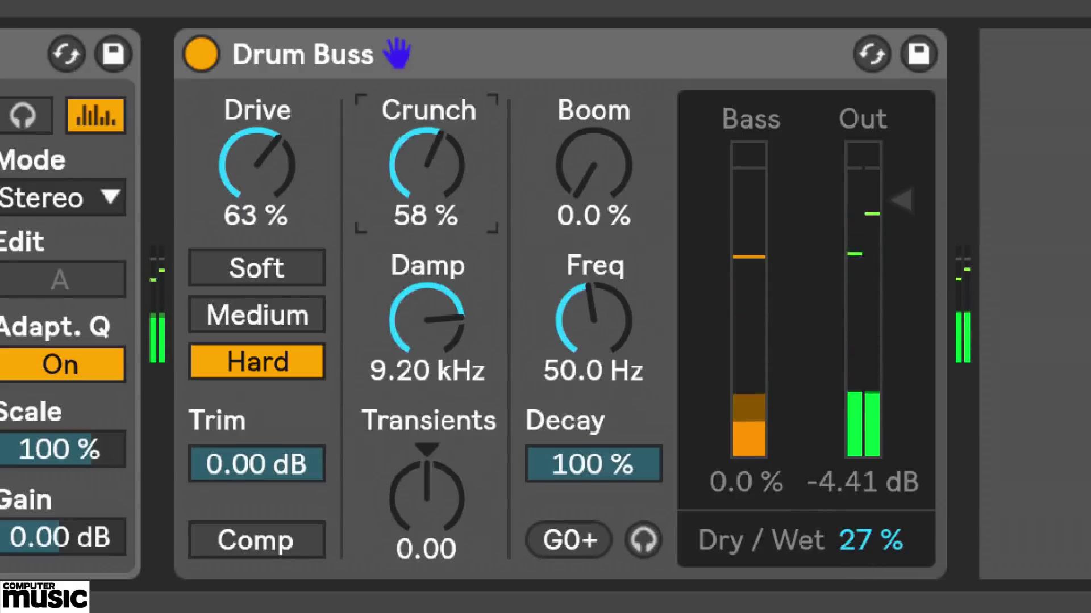
pyautogui.moveTo(460, 344); pyautogui.dragTo(487, 284)
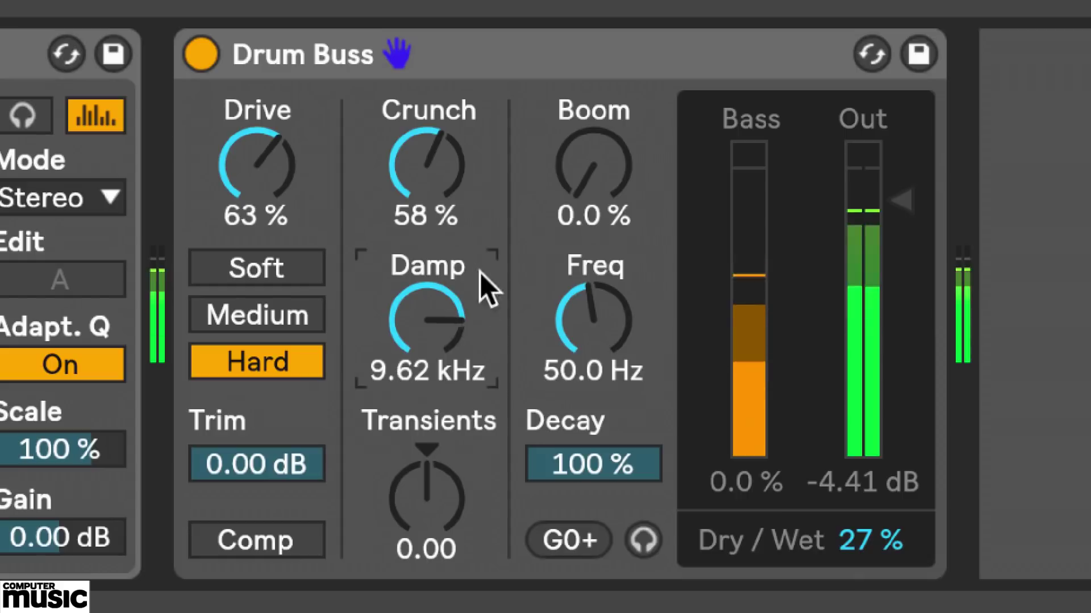
pyautogui.moveTo(318, 188); pyautogui.dragTo(318, 176)
pyautogui.click(306, 543)
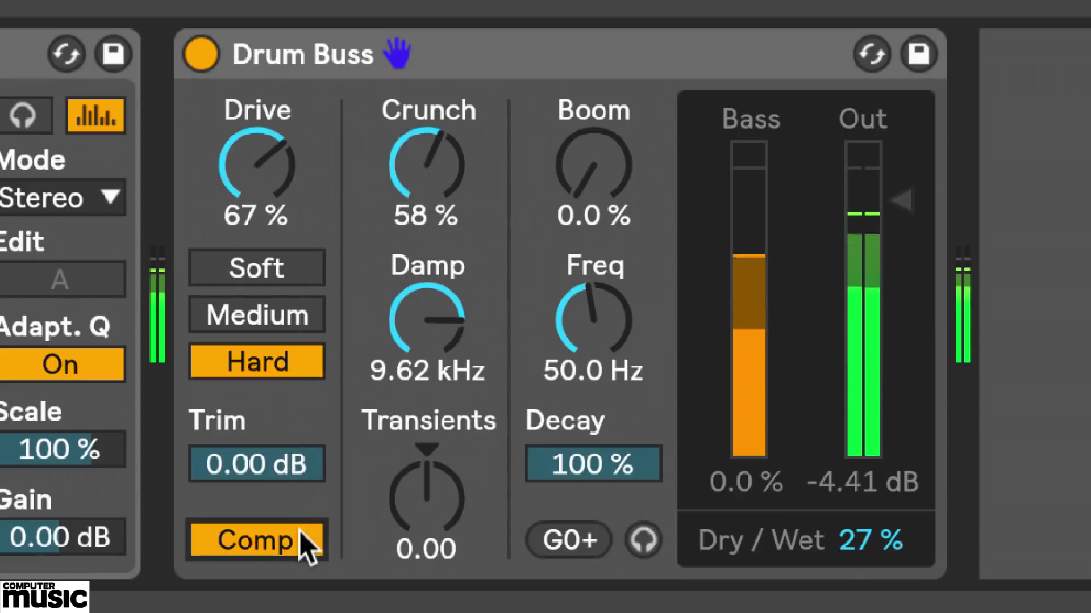